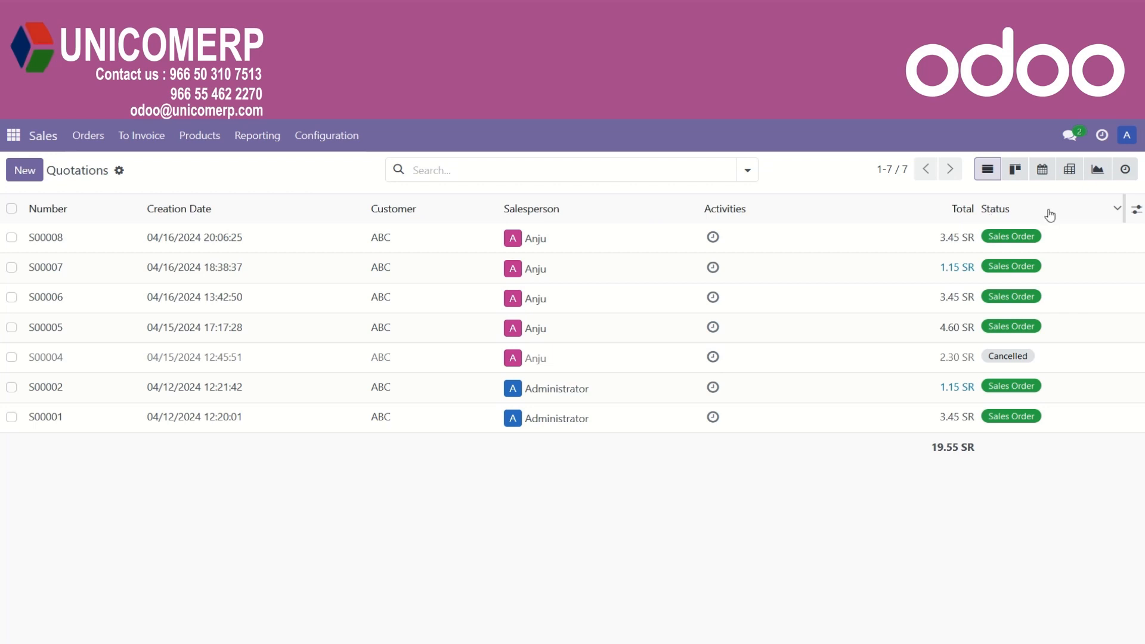
Examine the quotation list's optional columns and its available filter and grouping options.
left_click(1138, 211)
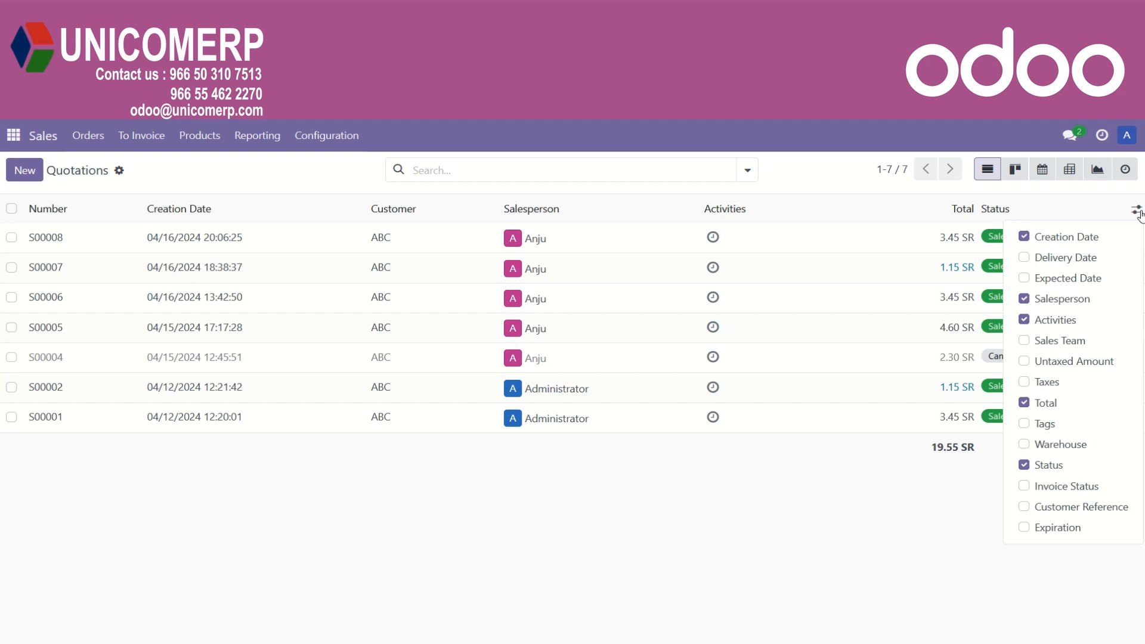
left_click(1137, 210)
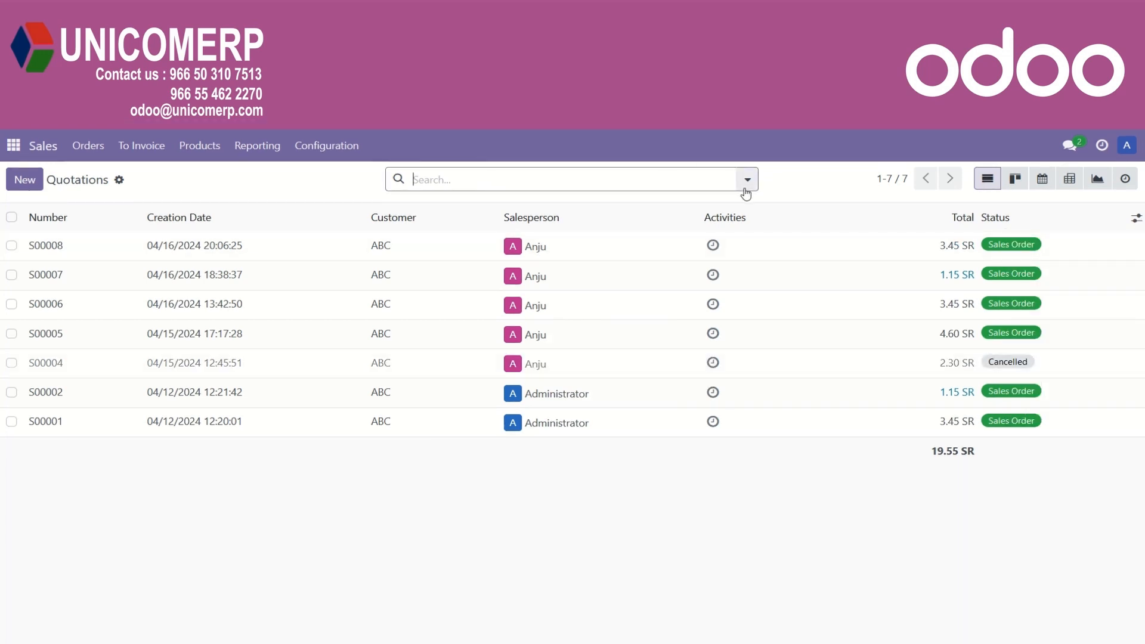
left_click(747, 180)
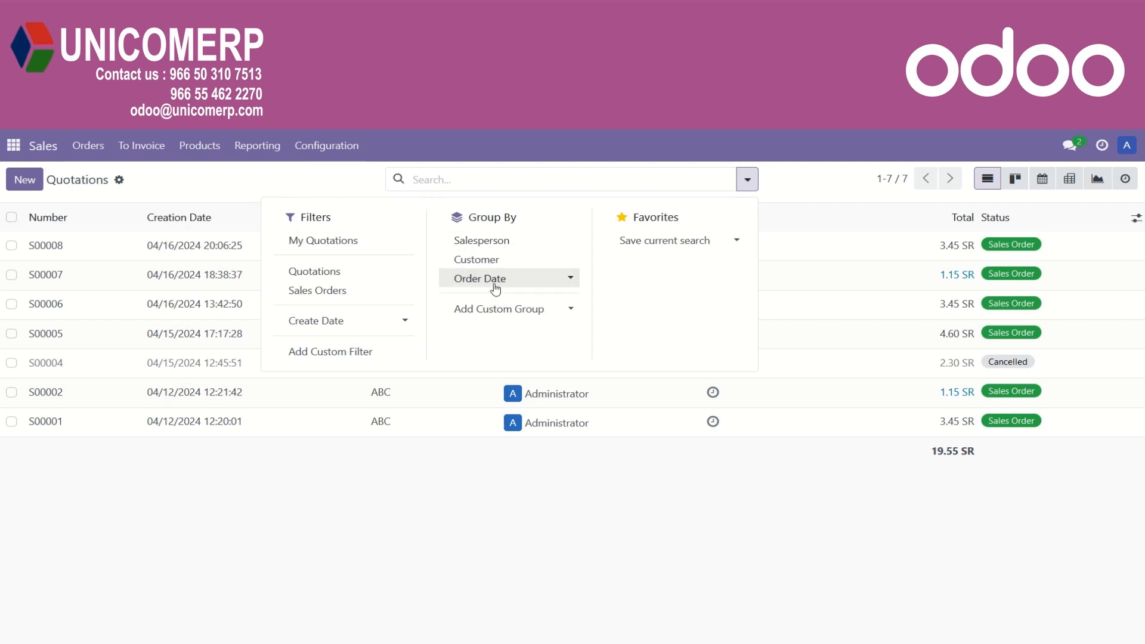
left_click(372, 509)
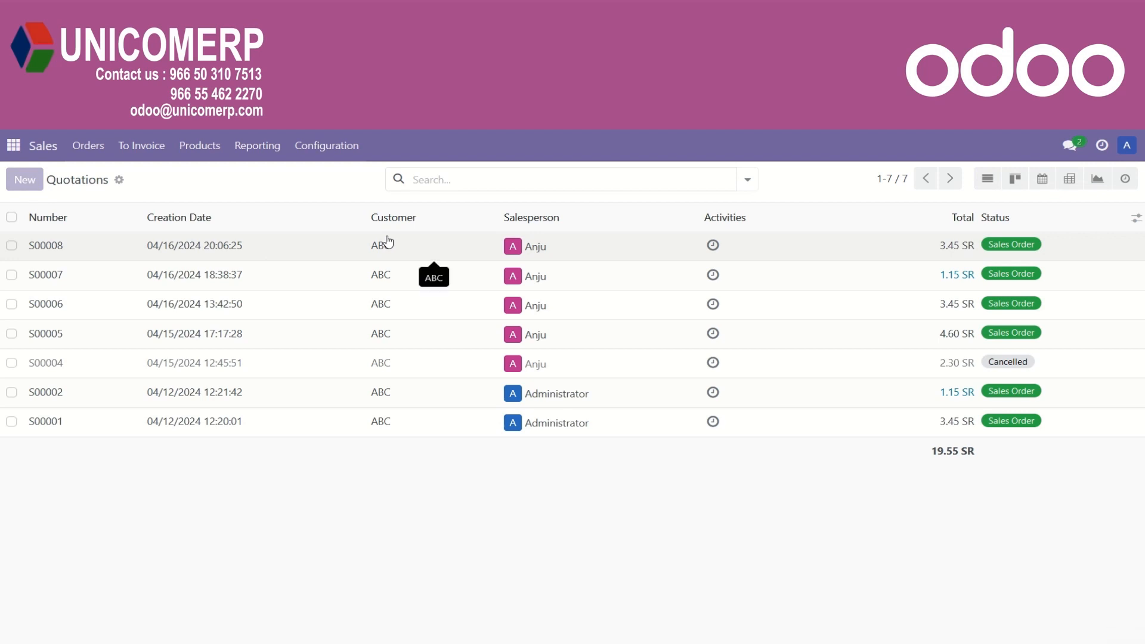
Create a new quotation for the customer ABC.
key("alt+c")
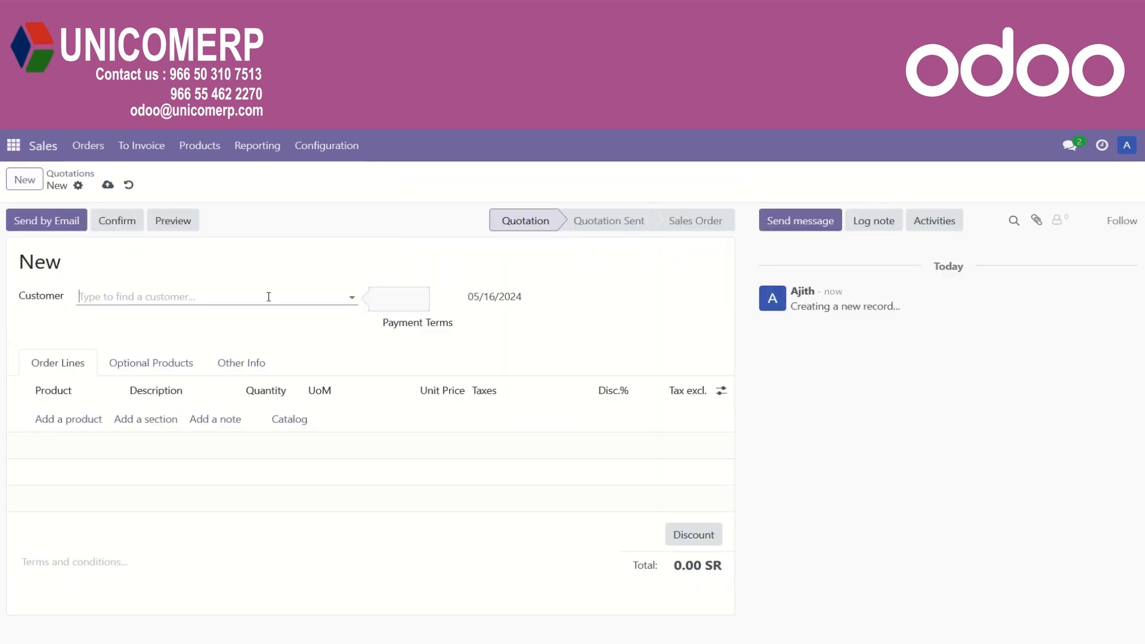
left_click(269, 297)
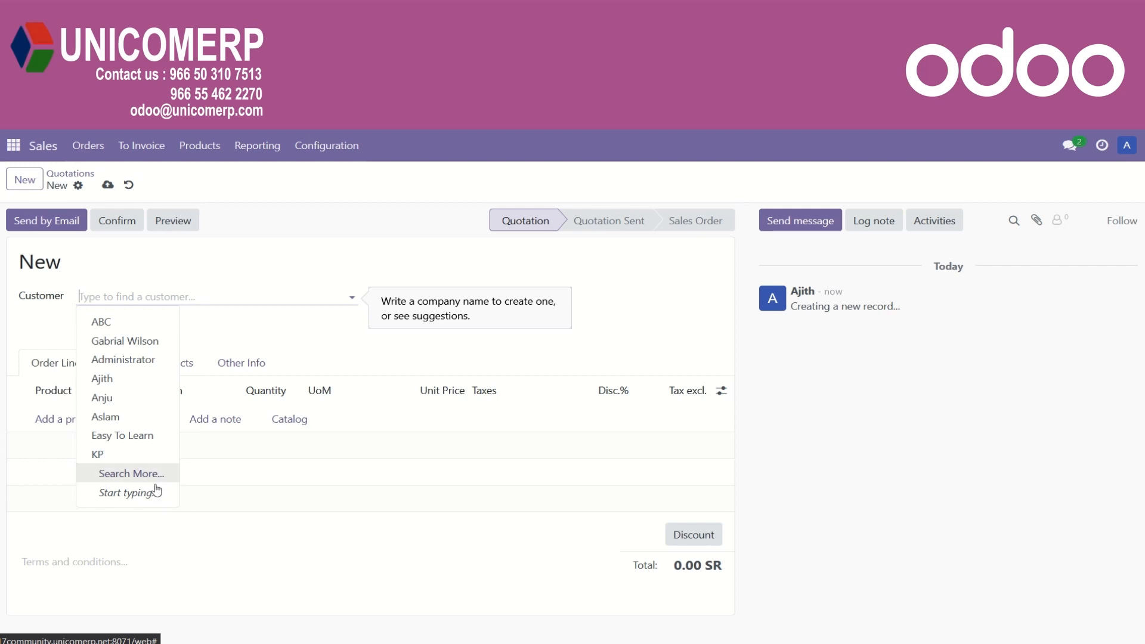
left_click(152, 324)
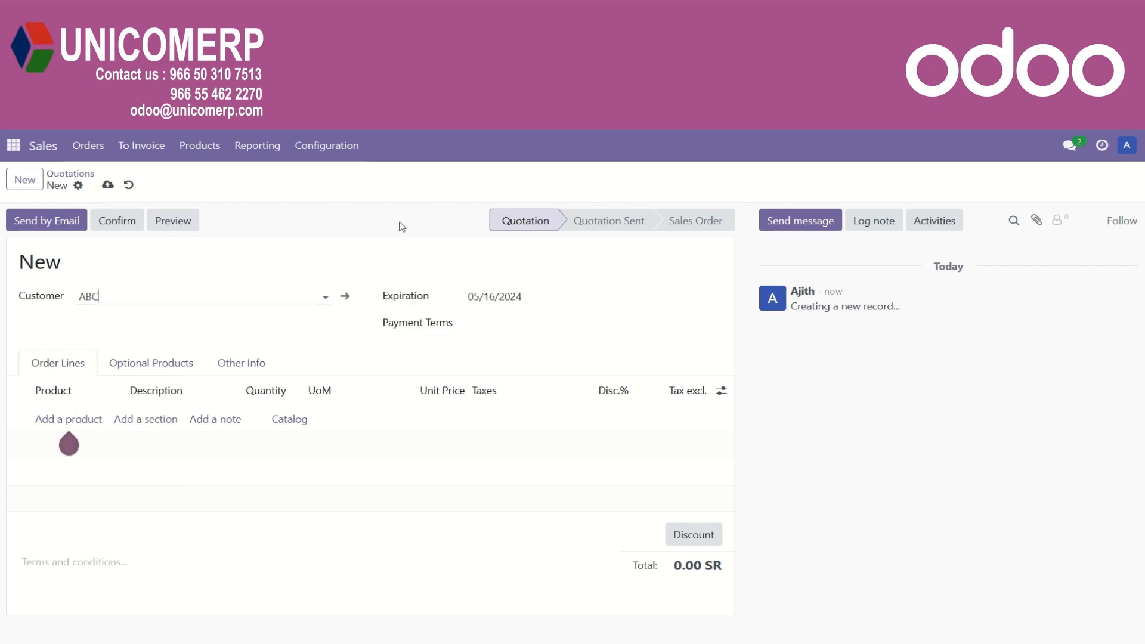
Open the contact record of customer ABC and examine the company suggestions without choosing one.
left_click(345, 300)
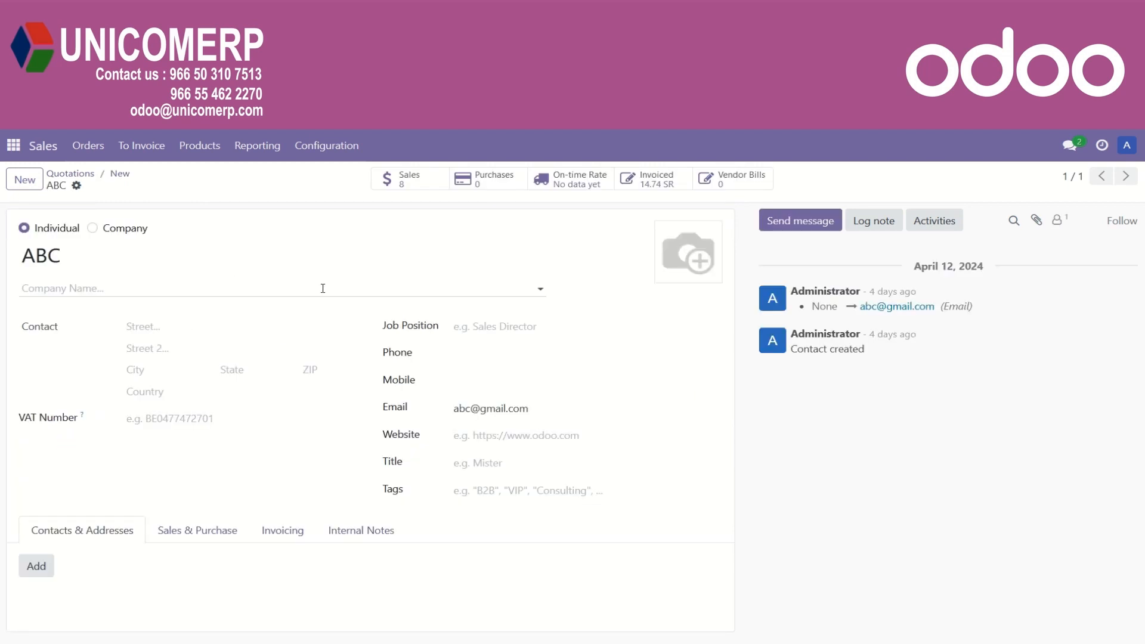
left_click(323, 288)
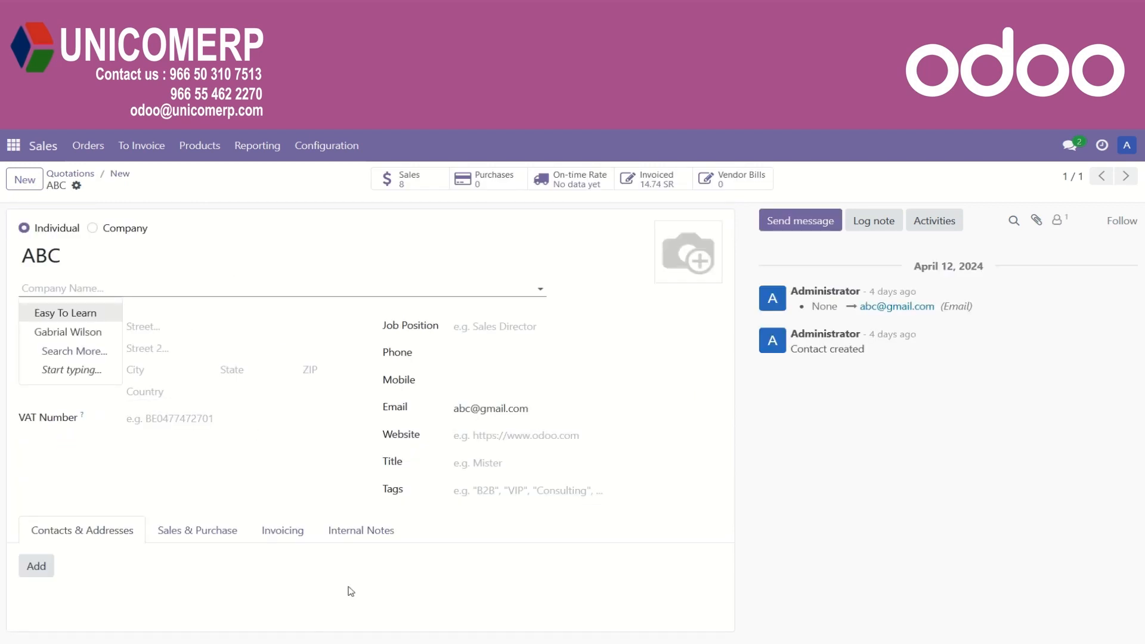
left_click(472, 583)
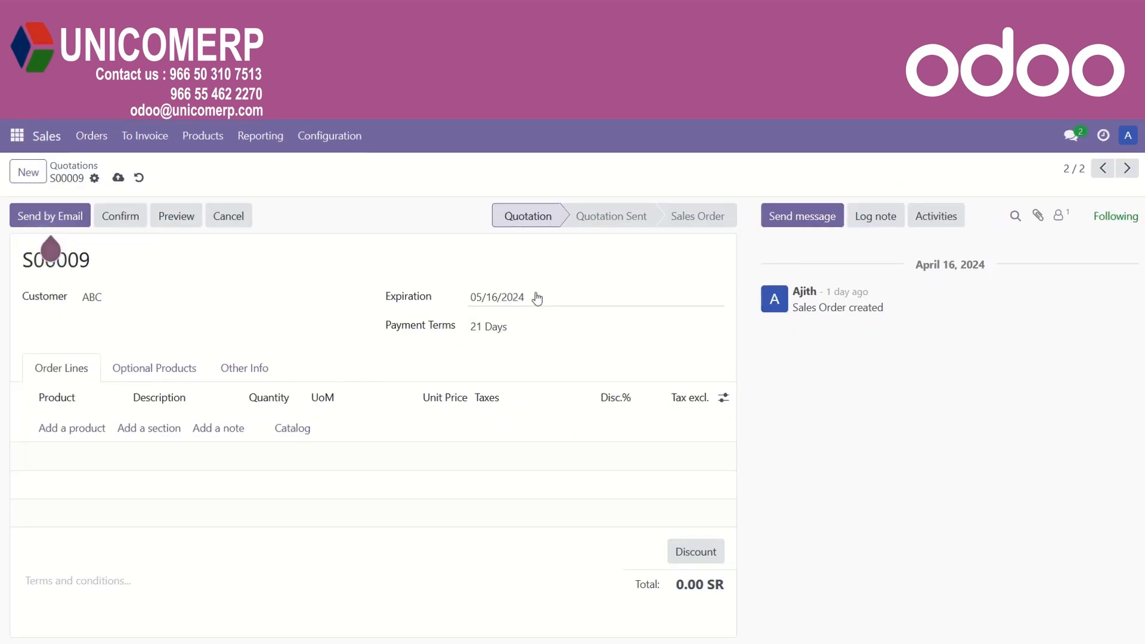
Set the quotation's expiration date to 05/18/2024 and its payment terms to 45 Days.
left_click(538, 299)
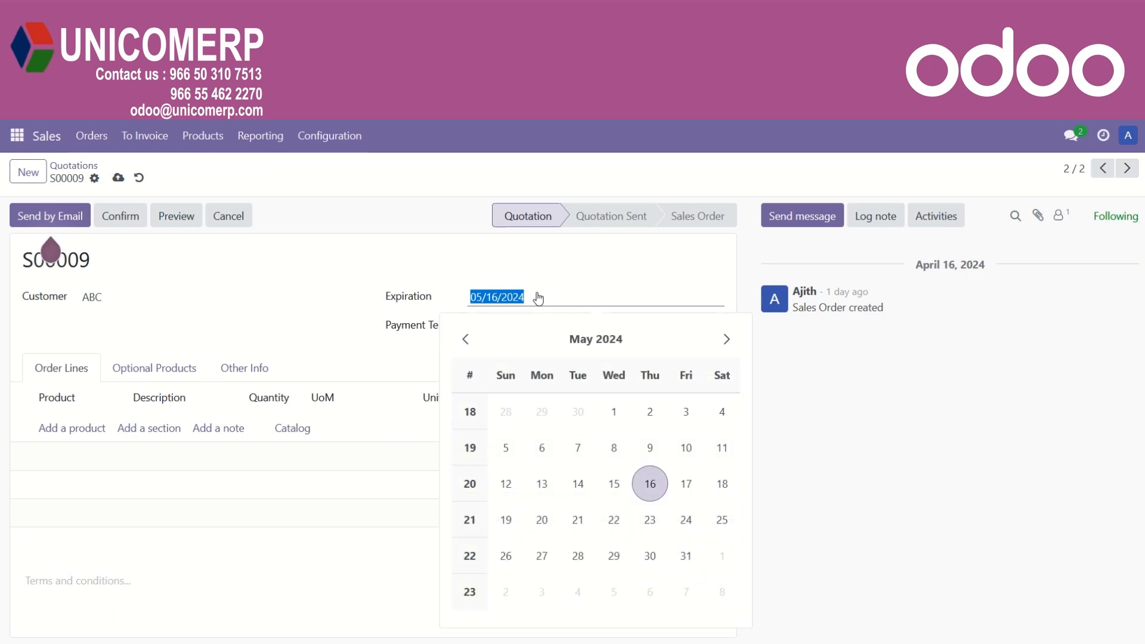
left_click(722, 486)
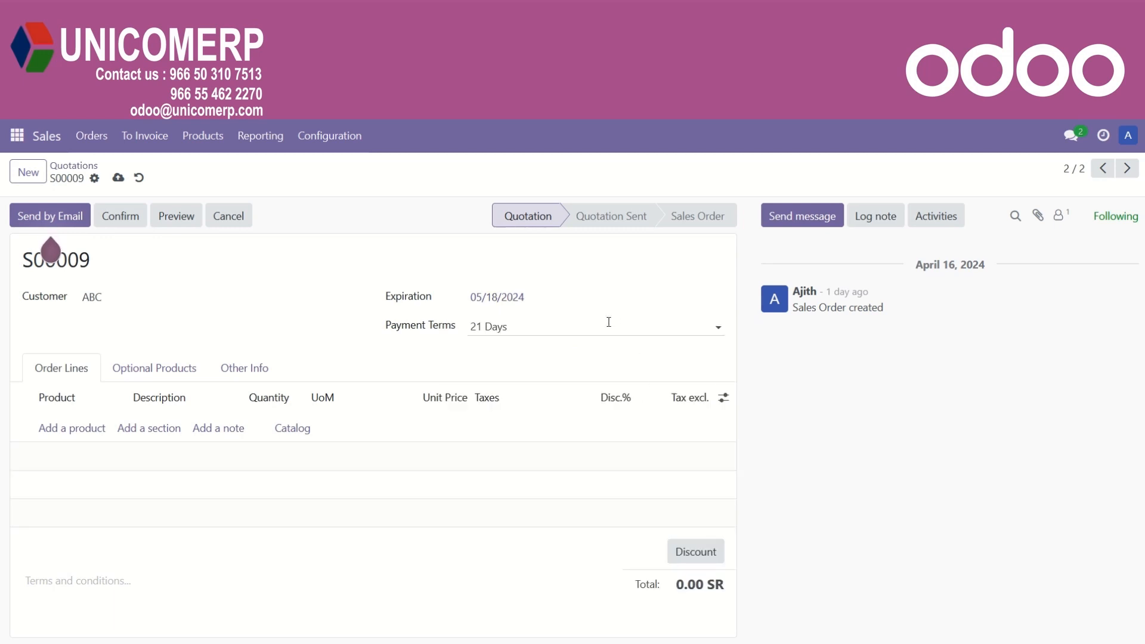
left_click(608, 322)
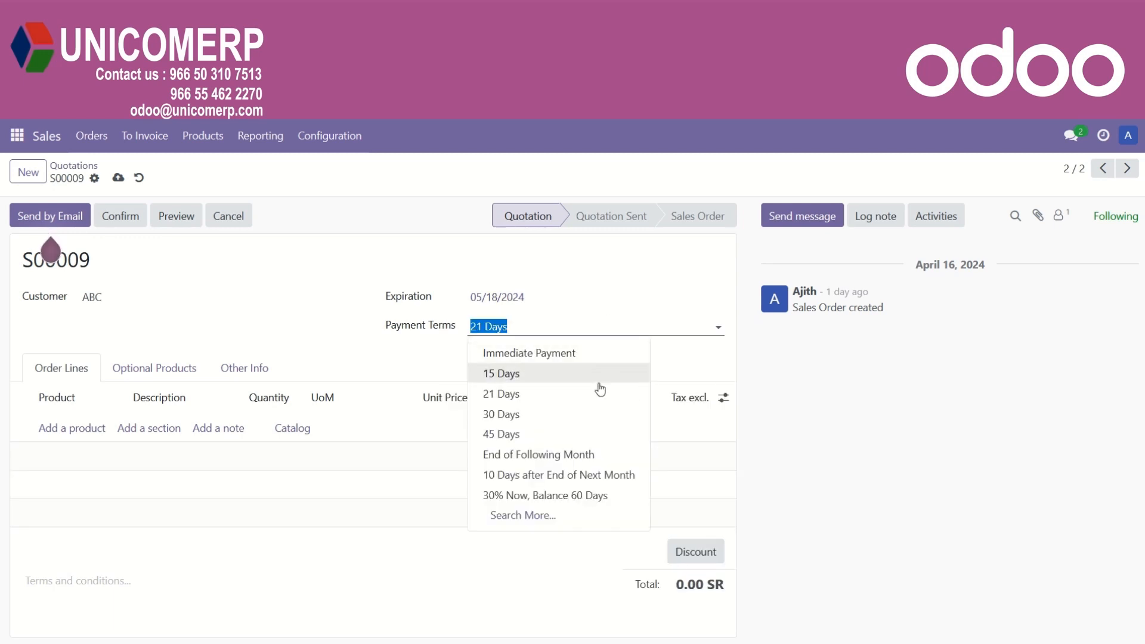
left_click(571, 442)
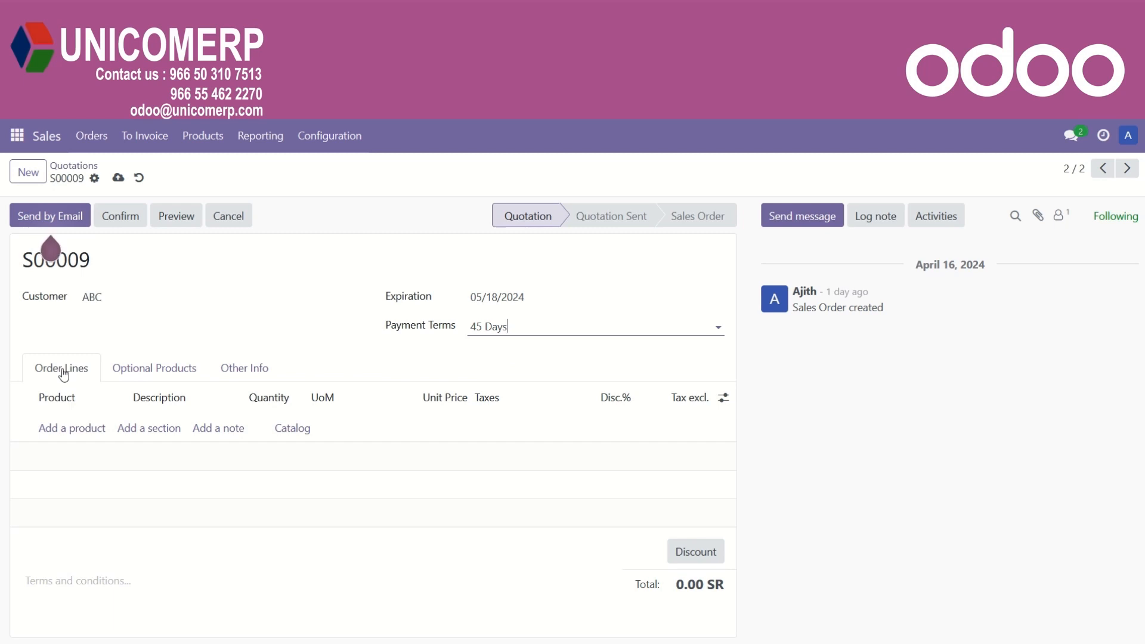
Add Chocolate ice cream as a product in the quotation's order lines.
left_click(146, 371)
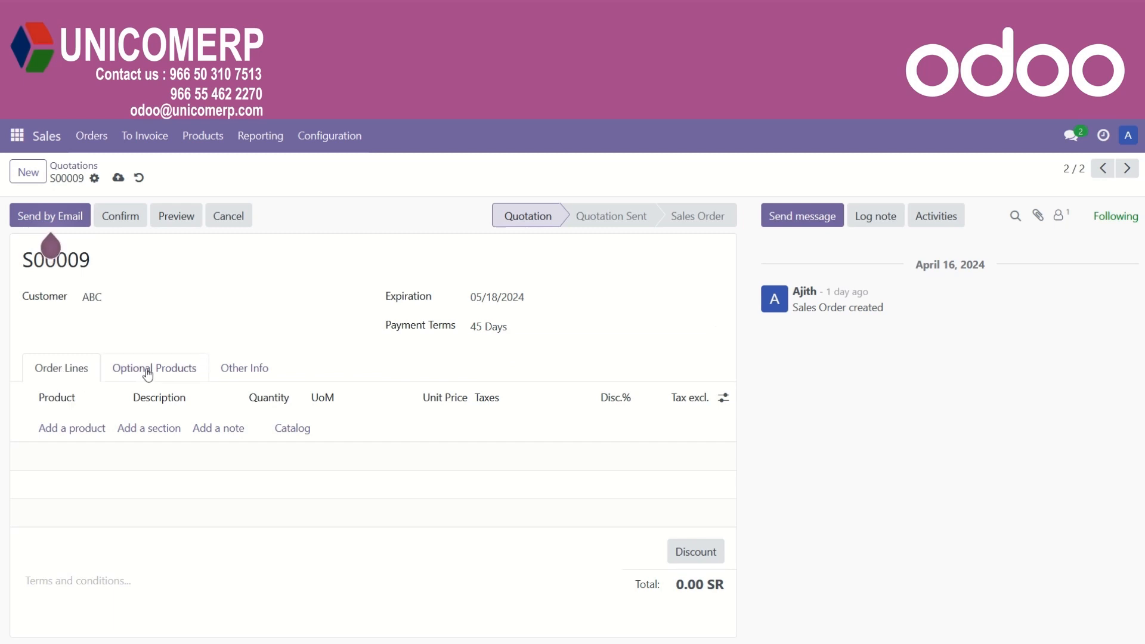
left_click(258, 375)
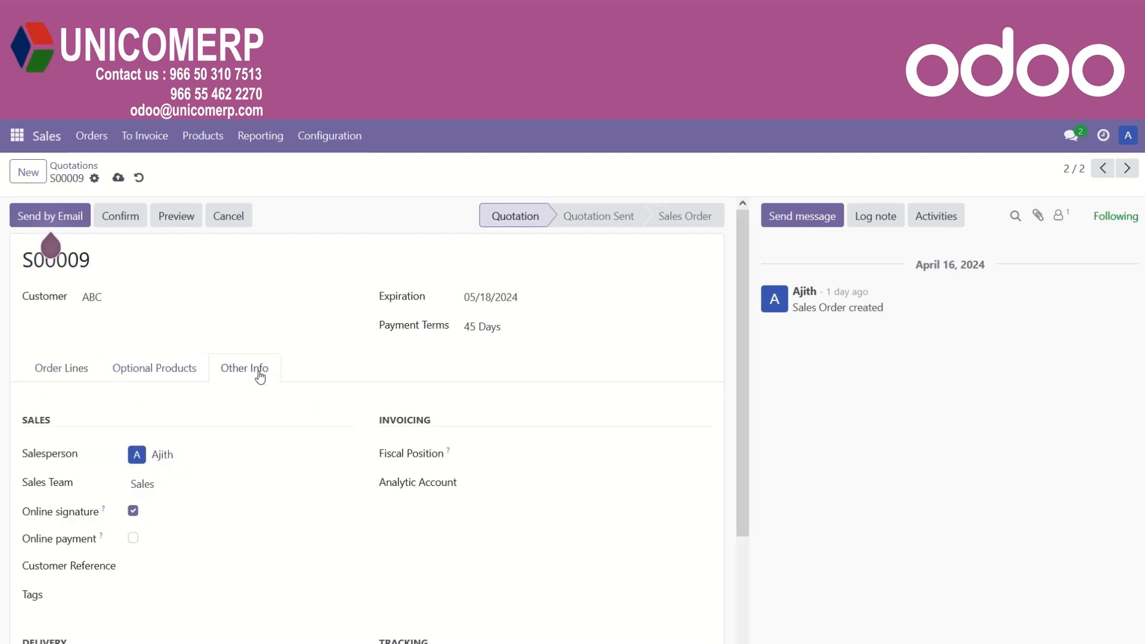
left_click(75, 374)
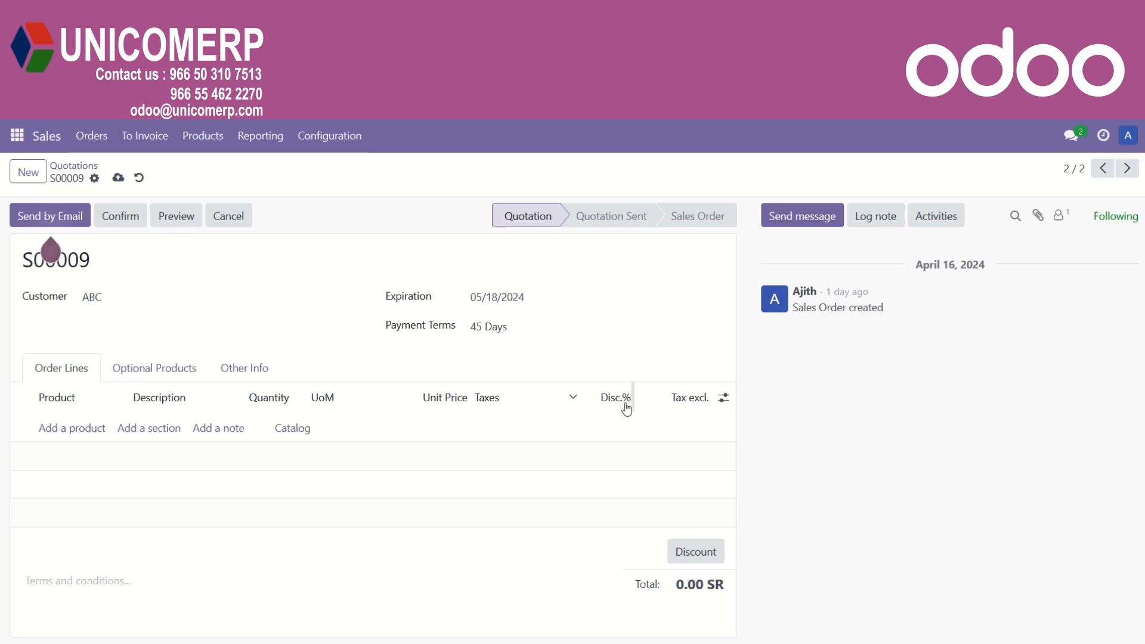
left_click(69, 429)
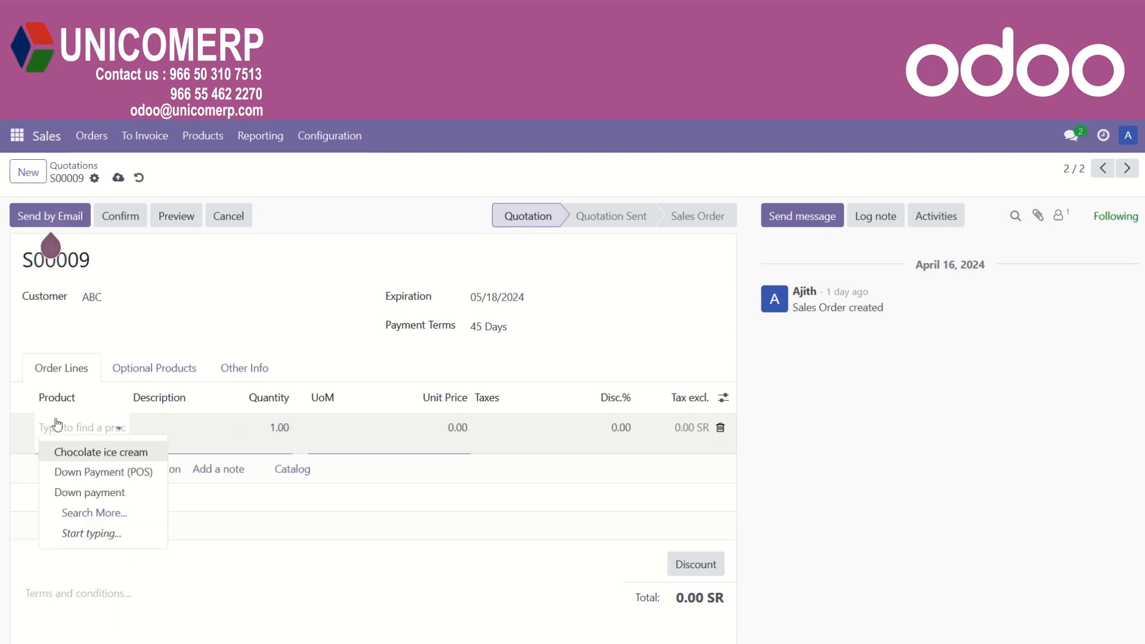
left_click(119, 459)
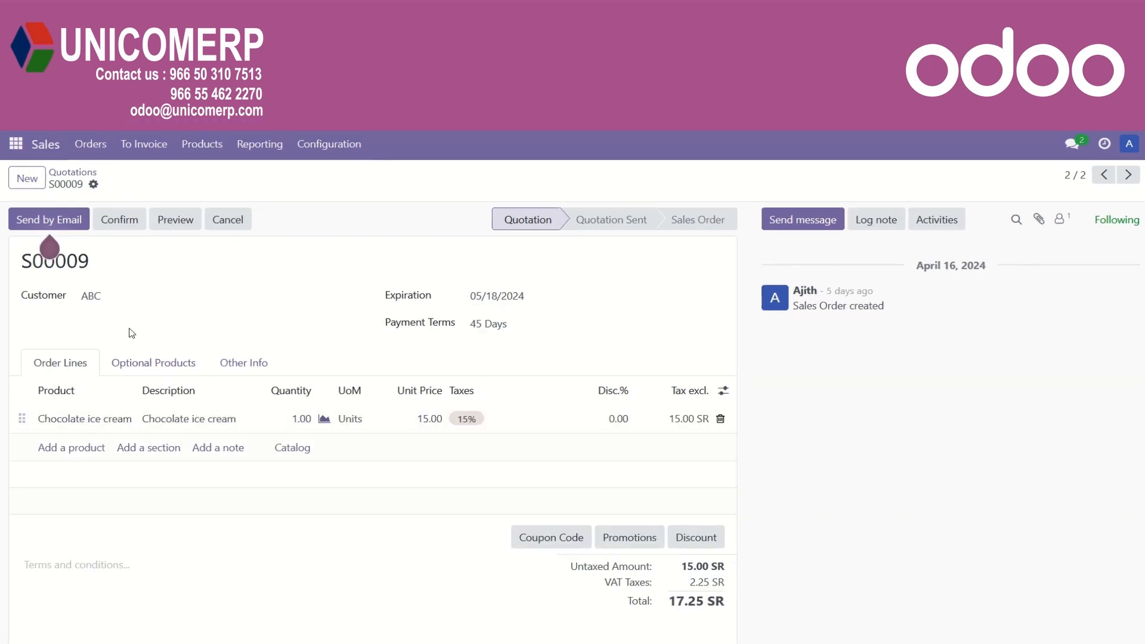
Examine the blank product line and the coupon code entry, and discard both without entering anything.
left_click(101, 452)
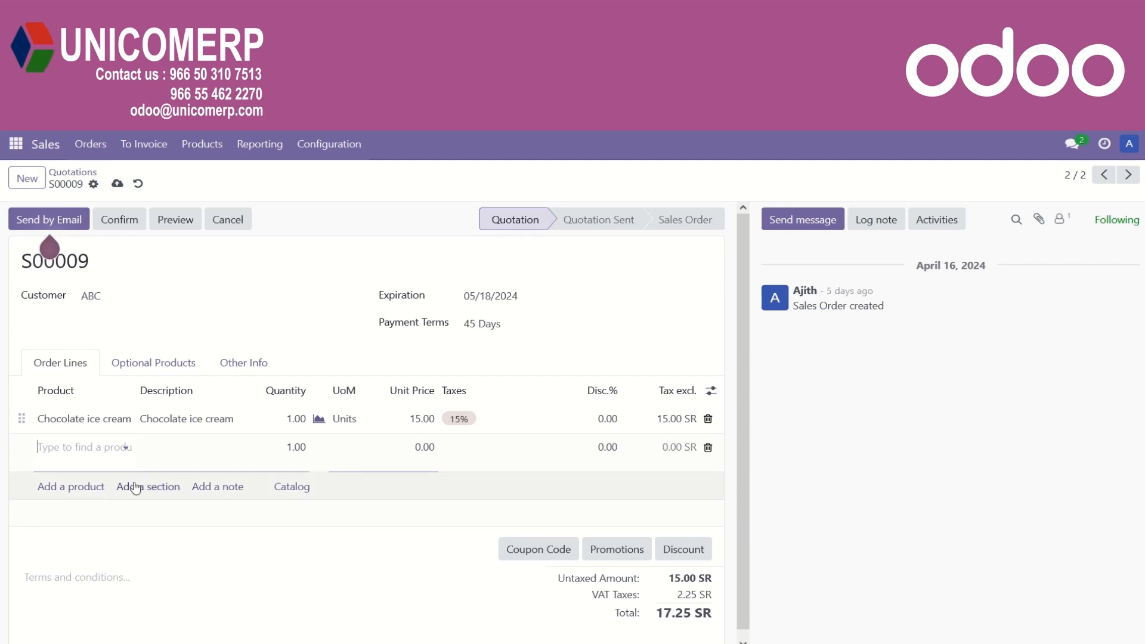
left_click(226, 494)
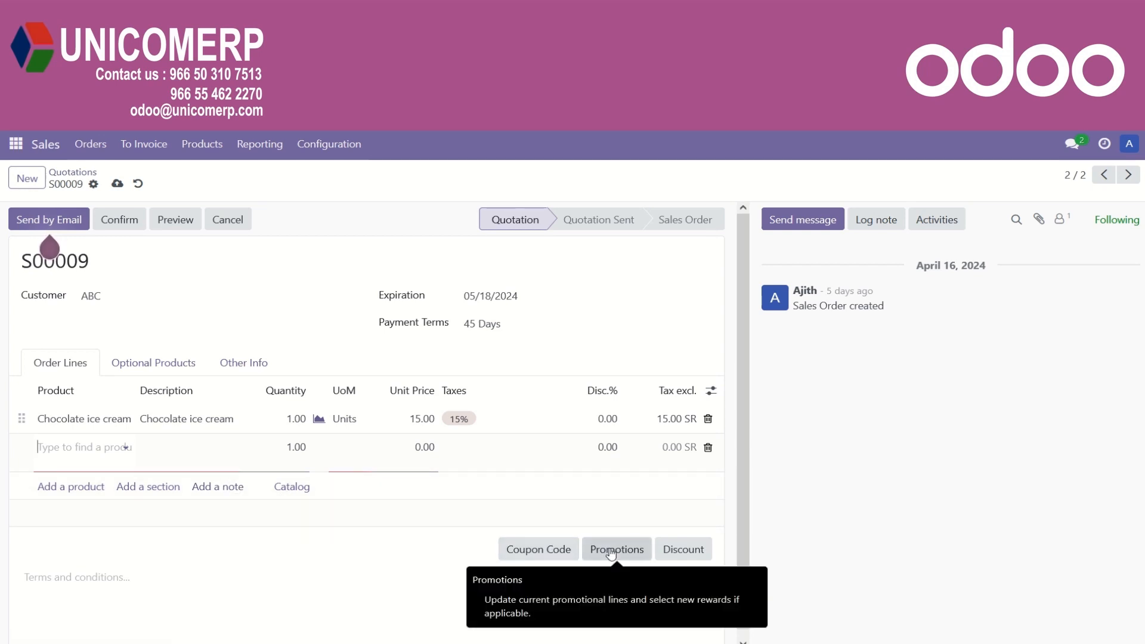
left_click(519, 552)
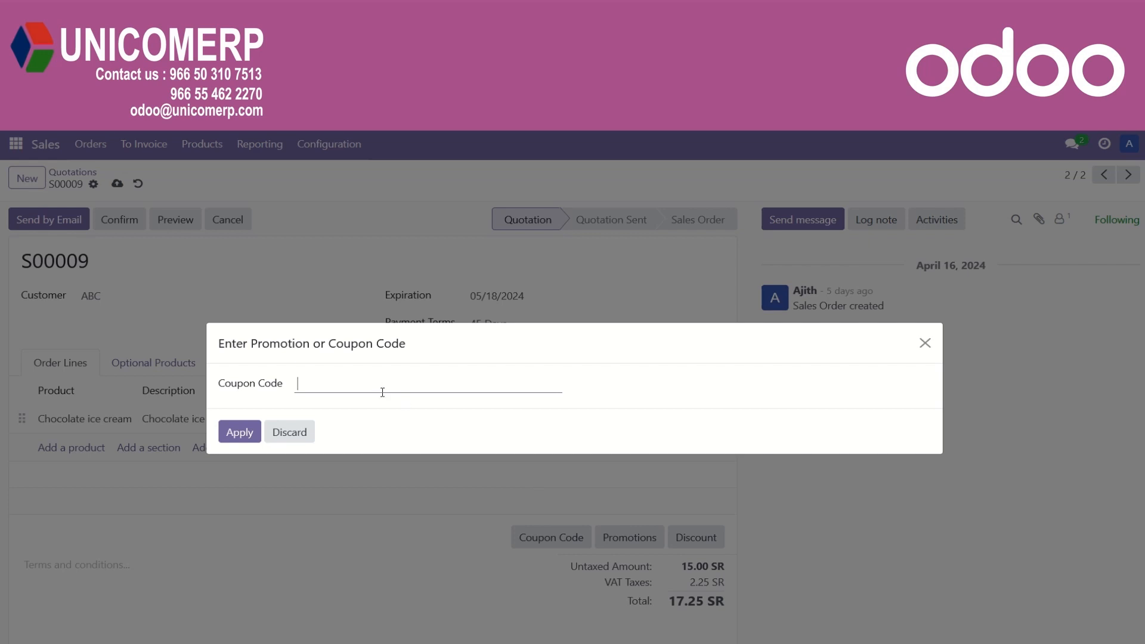
left_click(296, 441)
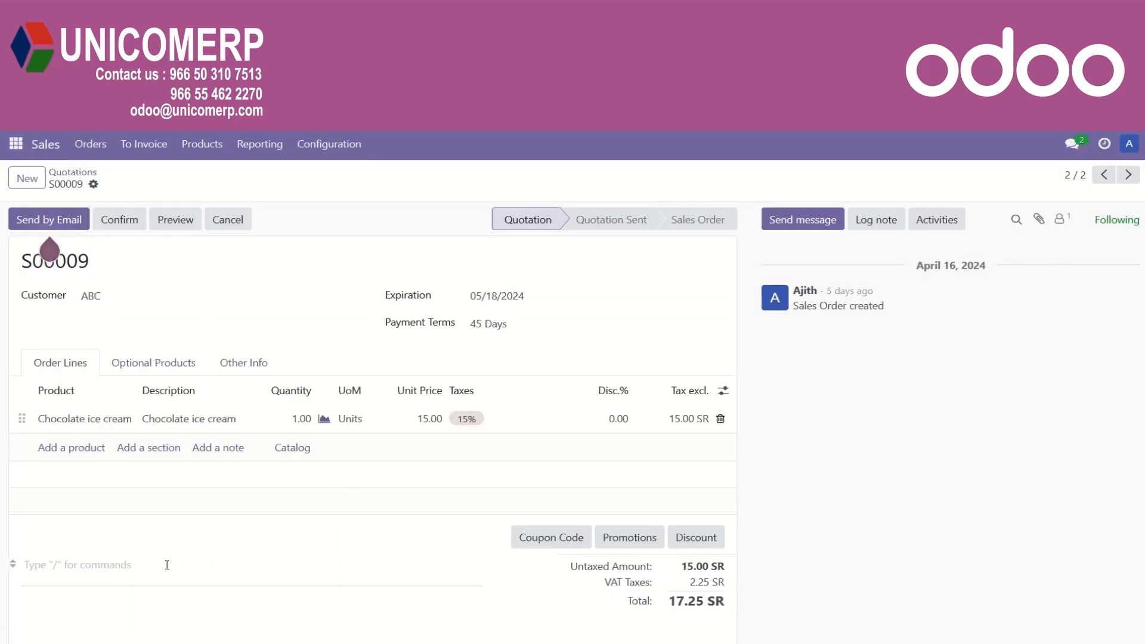
left_click(1106, 578)
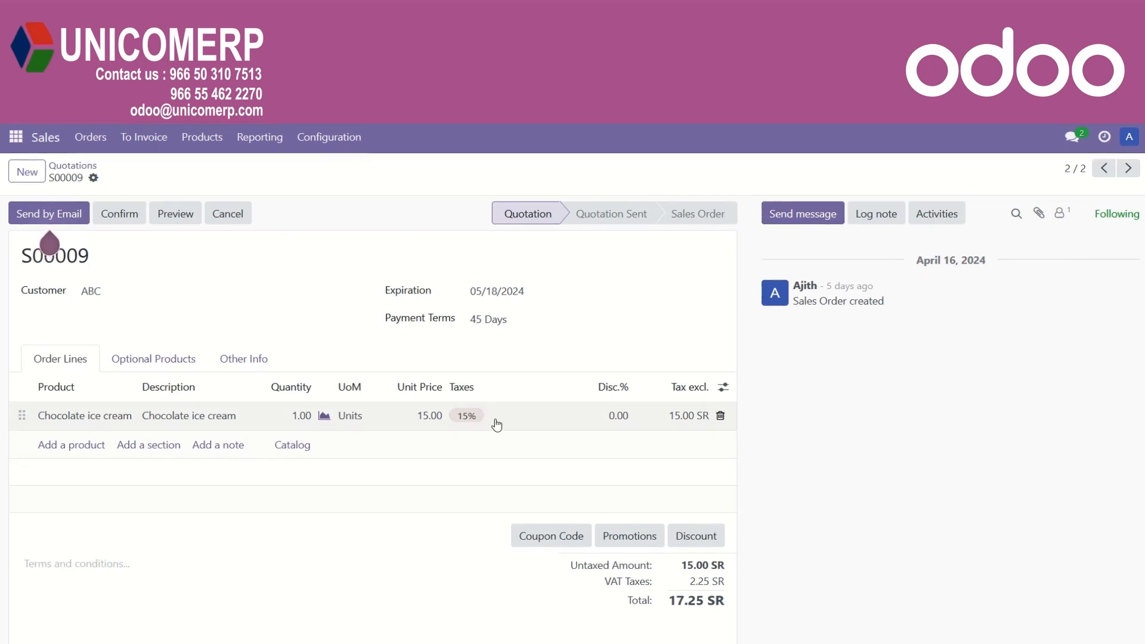
Examine the quotation's optional products and its sales, invoicing, delivery and tracking information.
left_click(190, 365)
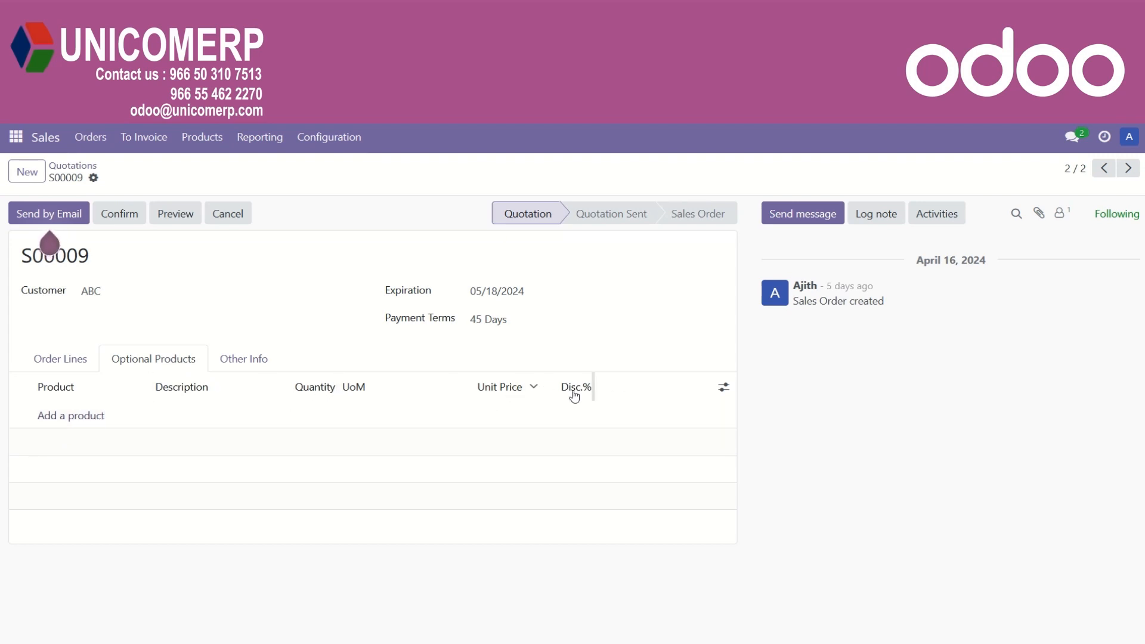
left_click(239, 374)
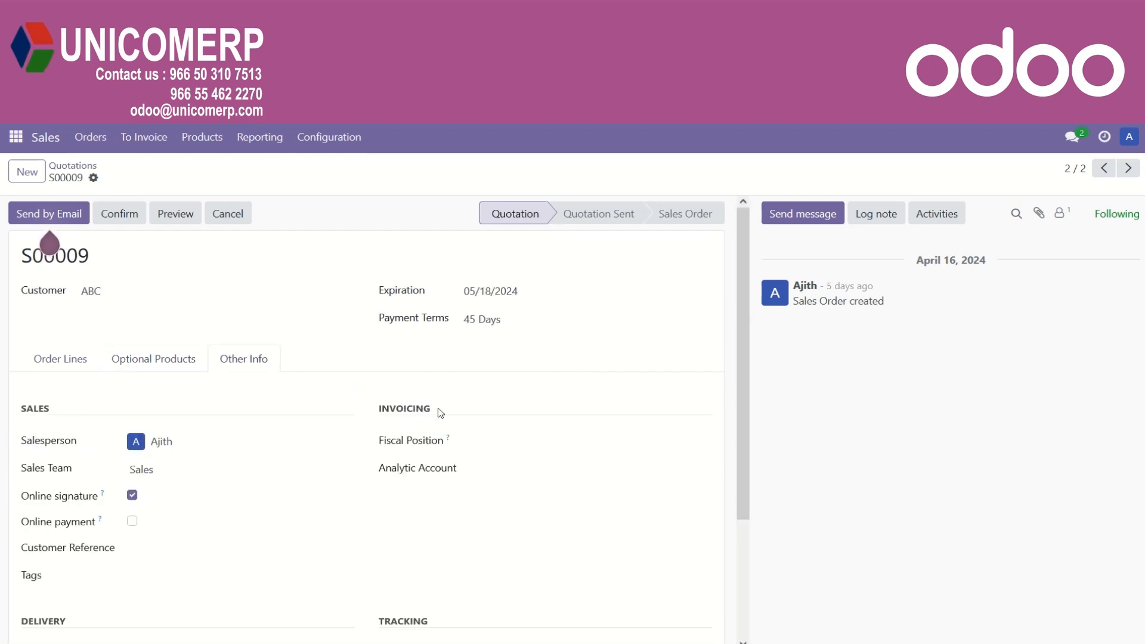
scroll(429, 608, "down", 3)
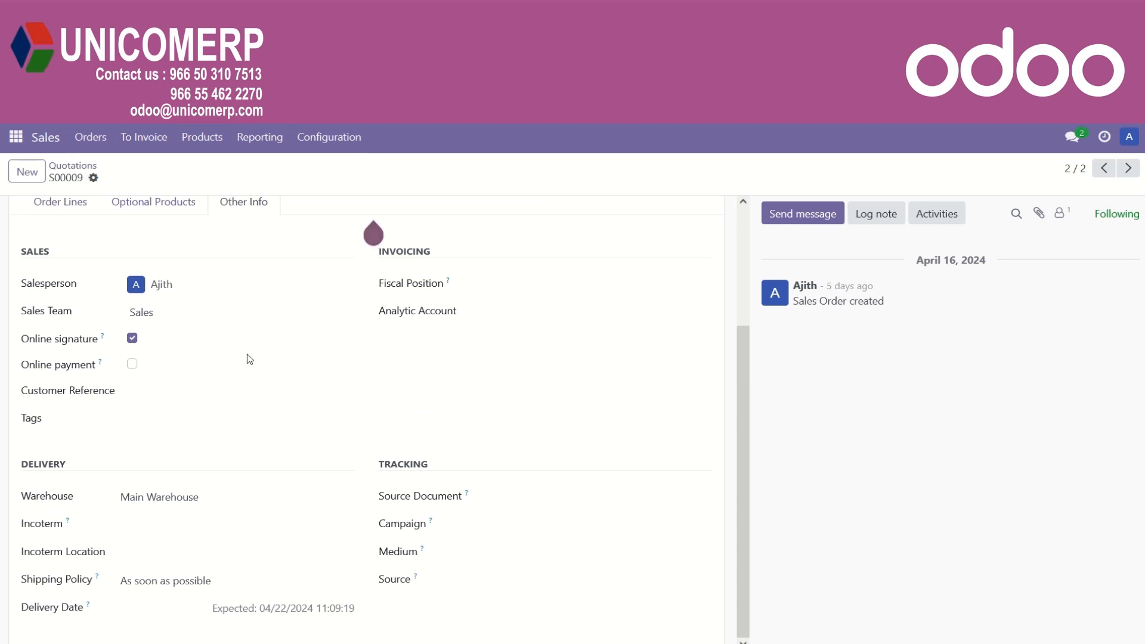
Try enabling online payment and disabling online signature on the quotation, and restore both options.
left_click(138, 365)
left_click(132, 338)
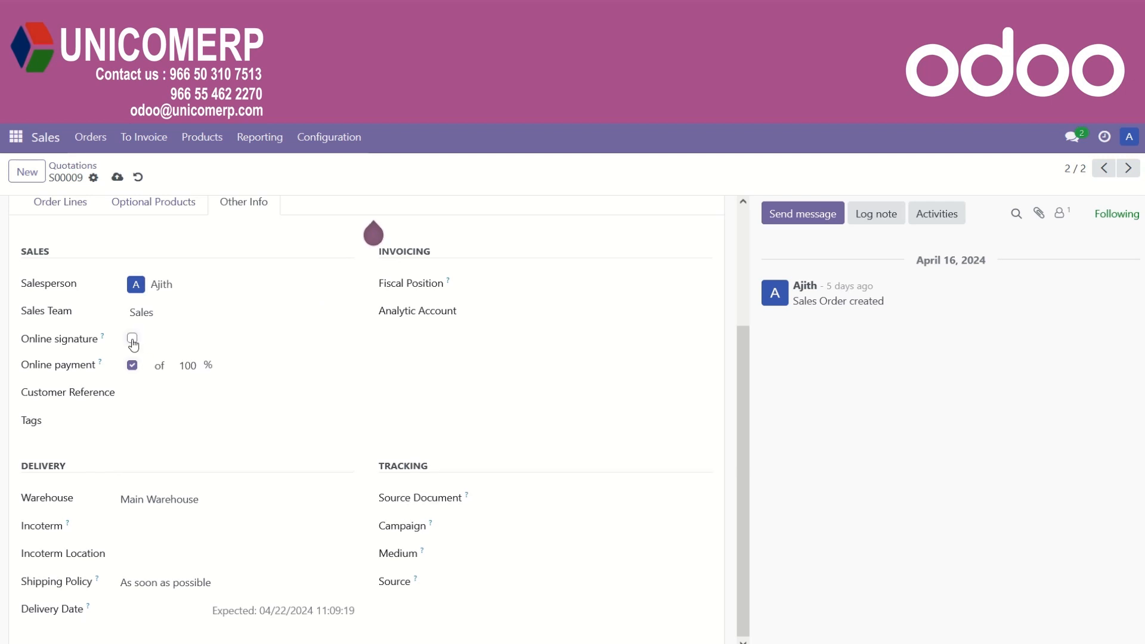
left_click(132, 365)
left_click(132, 340)
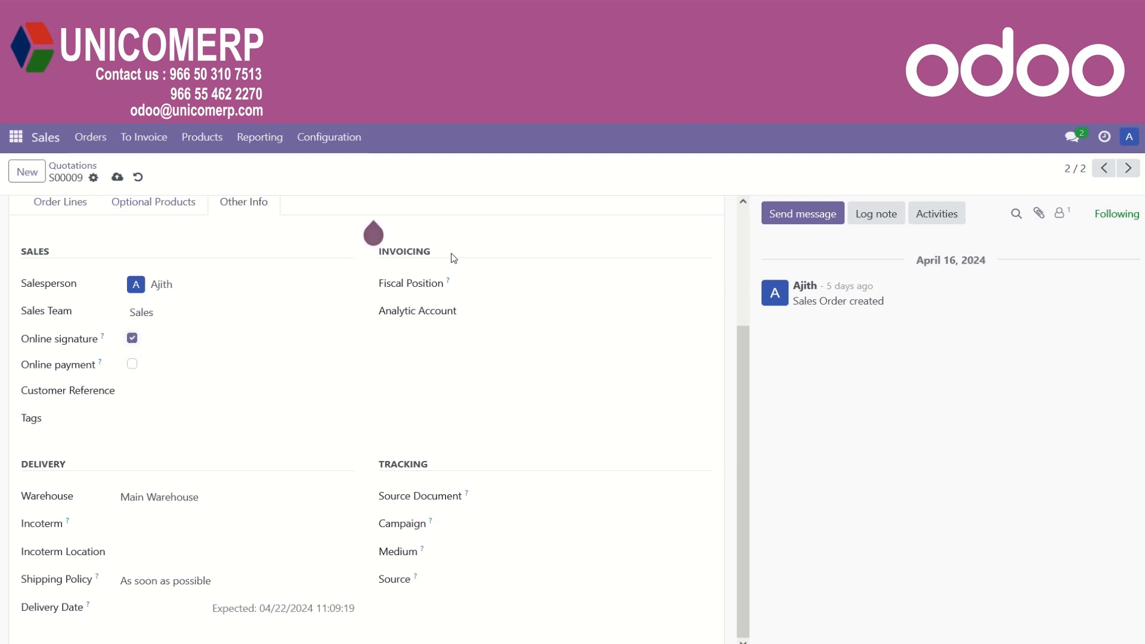
Examine the fiscal position, warehouse, incoterm and source fields of the quotation without changing them.
left_click(475, 281)
left_click(189, 499)
left_click(213, 522)
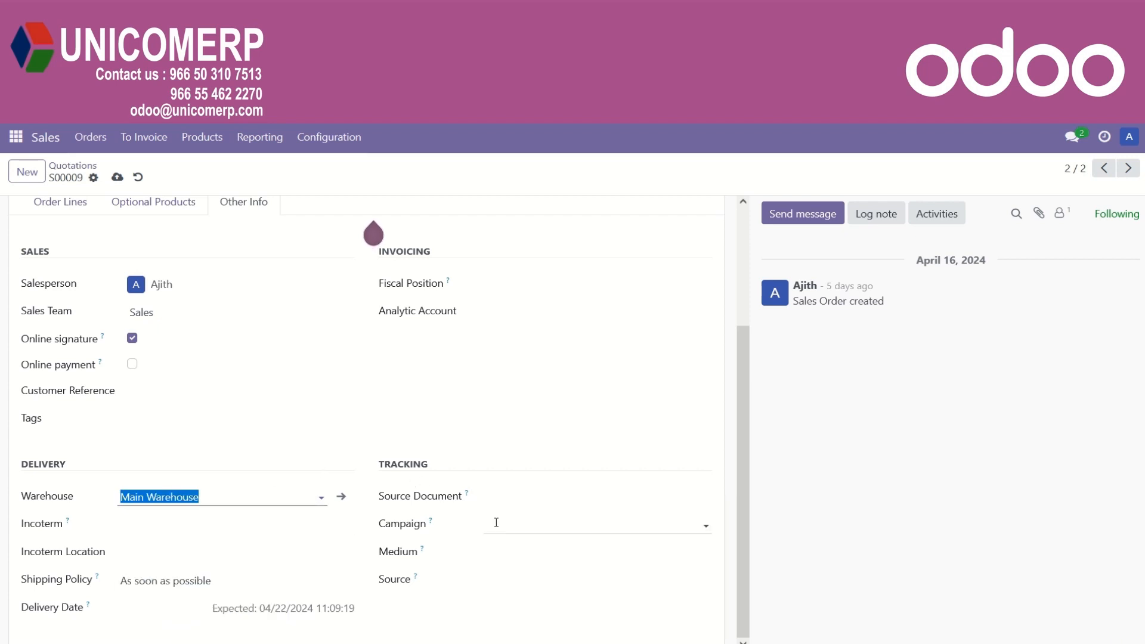
left_click(495, 581)
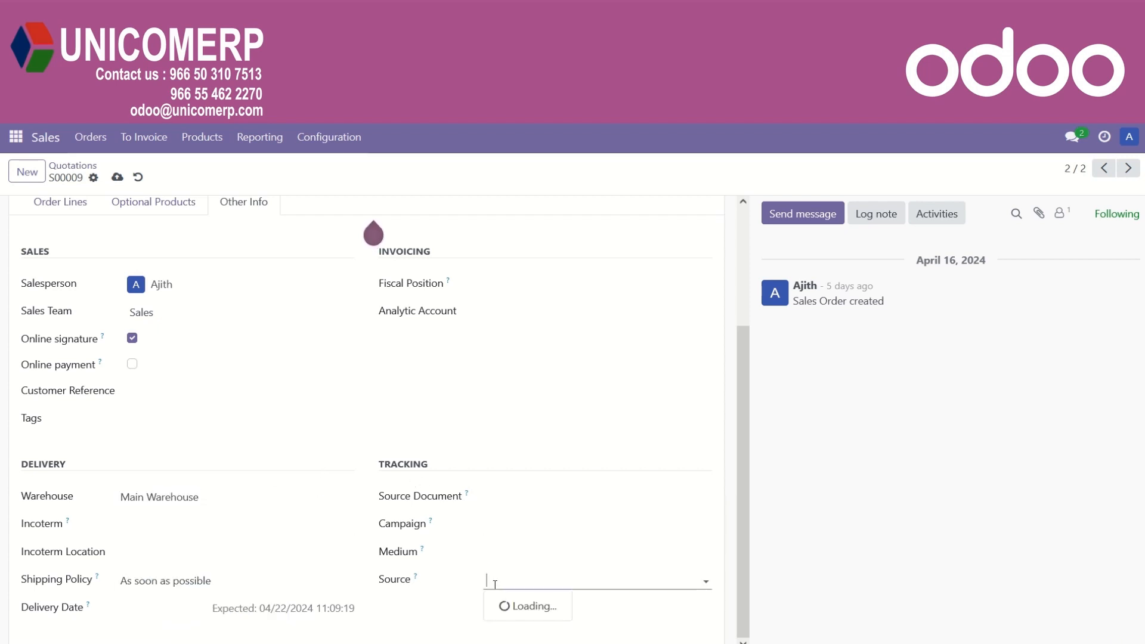
left_click(829, 471)
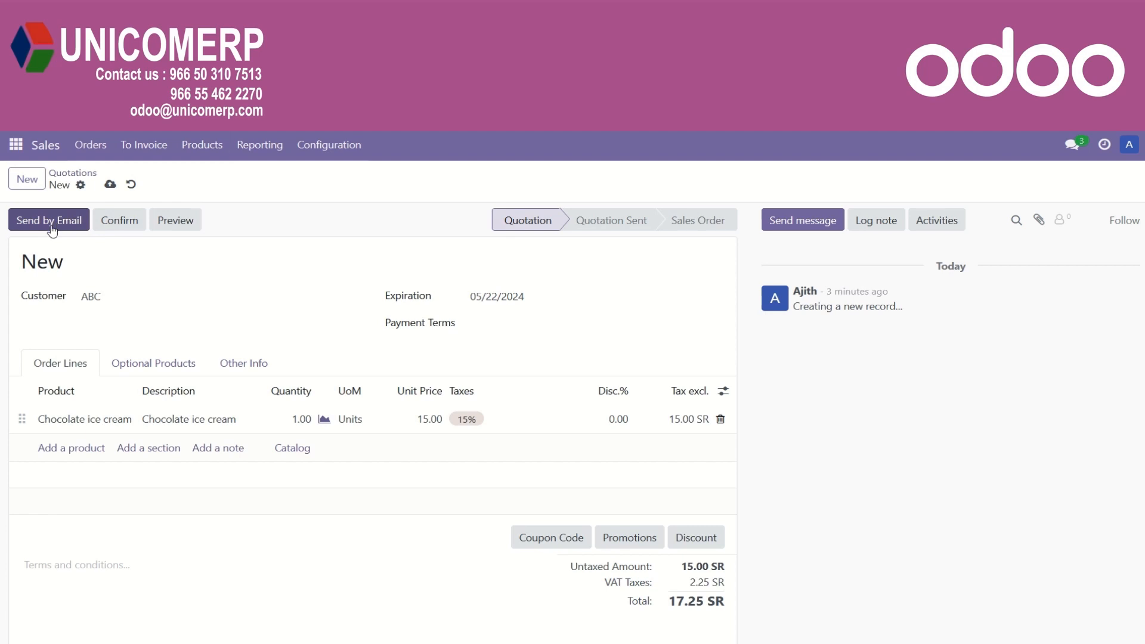
Send the Chocolate ice cream quotation to customer ABC by email with its PDF attached, and confirm it as a sales order.
left_click(52, 229)
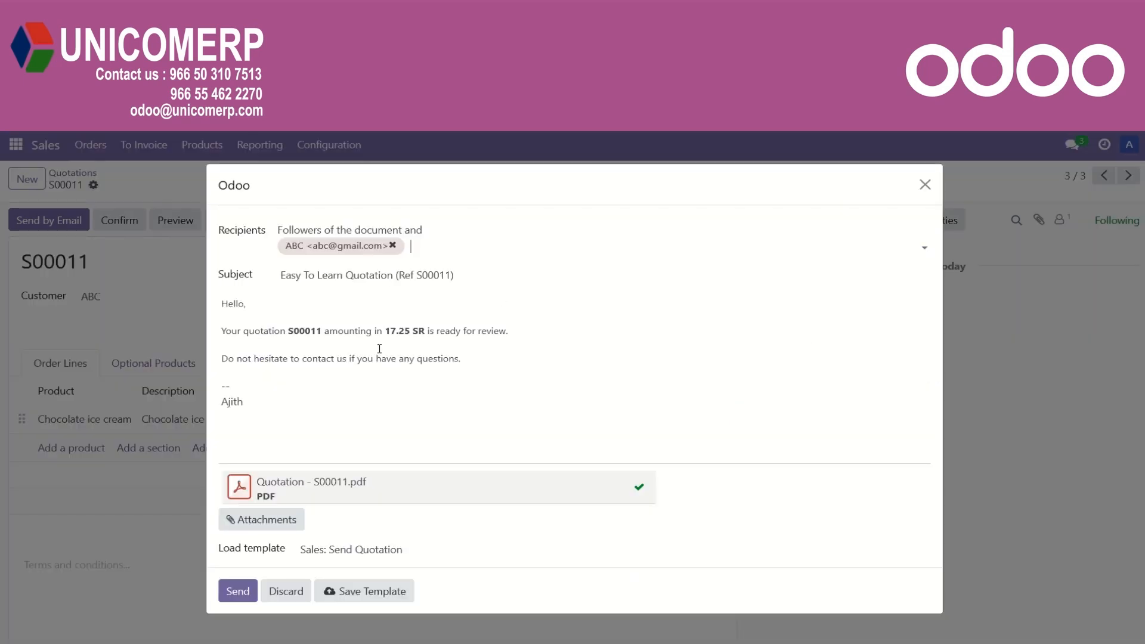
left_click(237, 591)
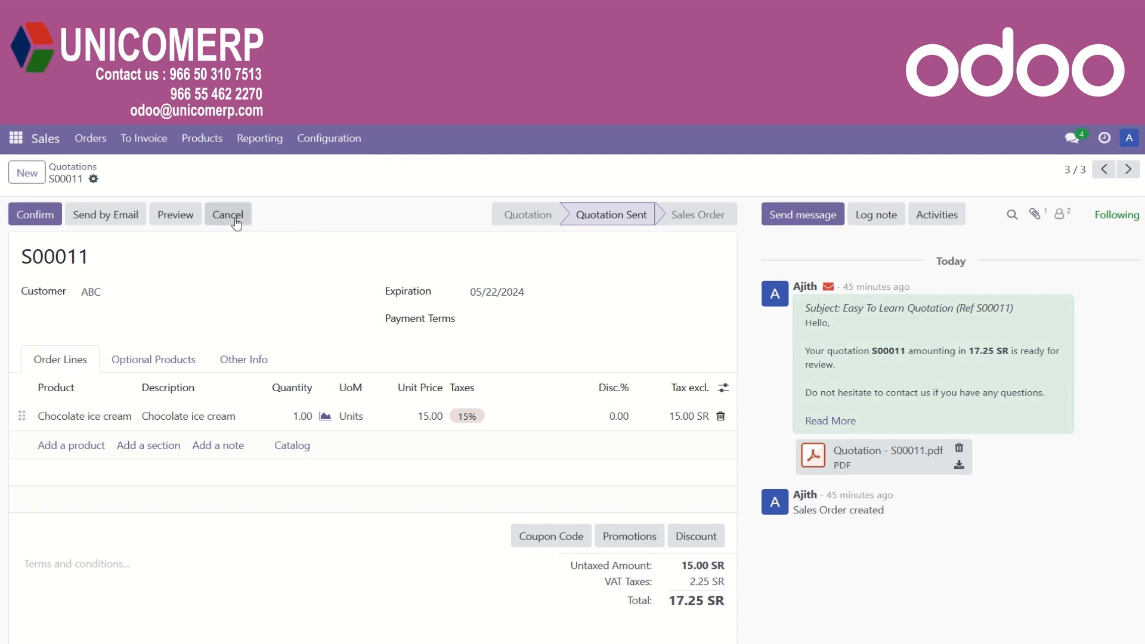
left_click(37, 216)
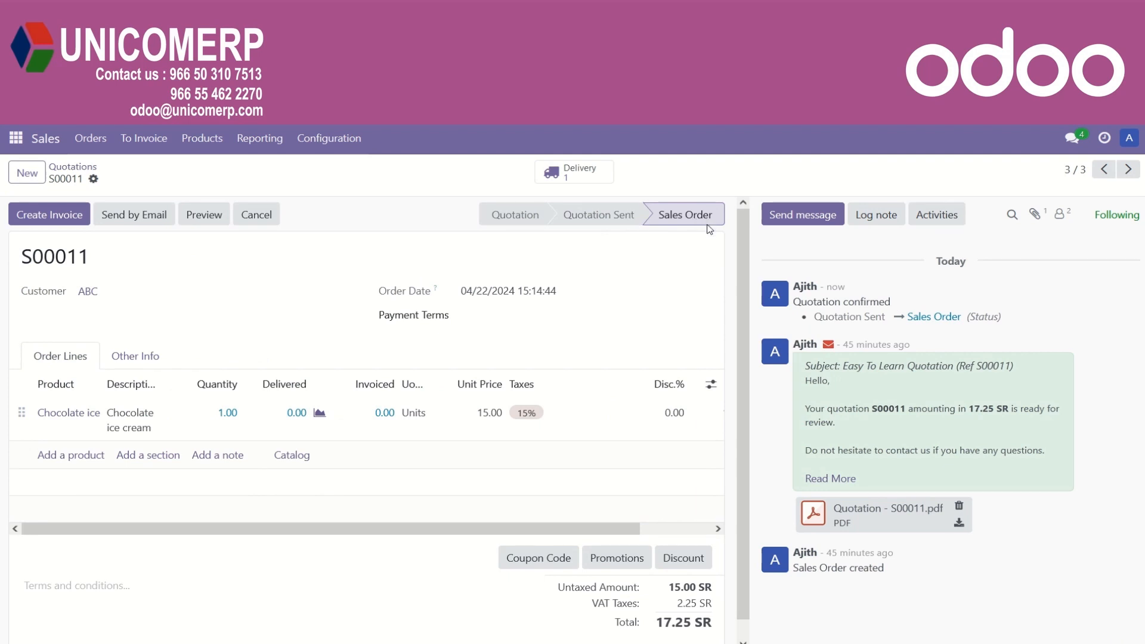
Open the list of sales orders and examine which optional columns it can show.
left_click_drag(708, 229, 662, 303)
left_click(673, 276)
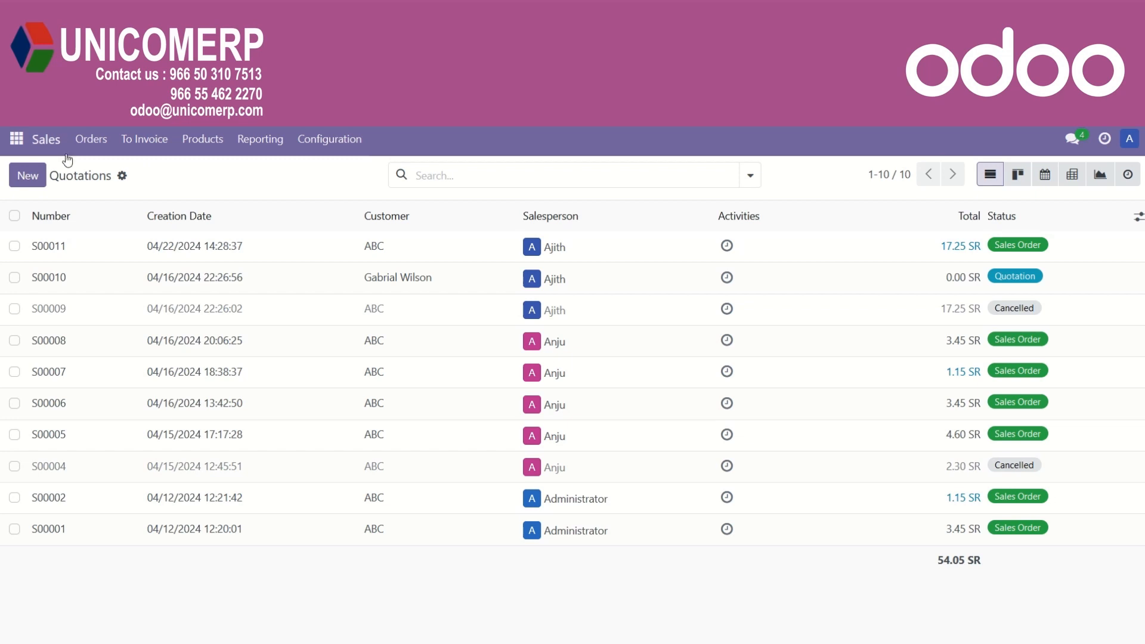
left_click(98, 148)
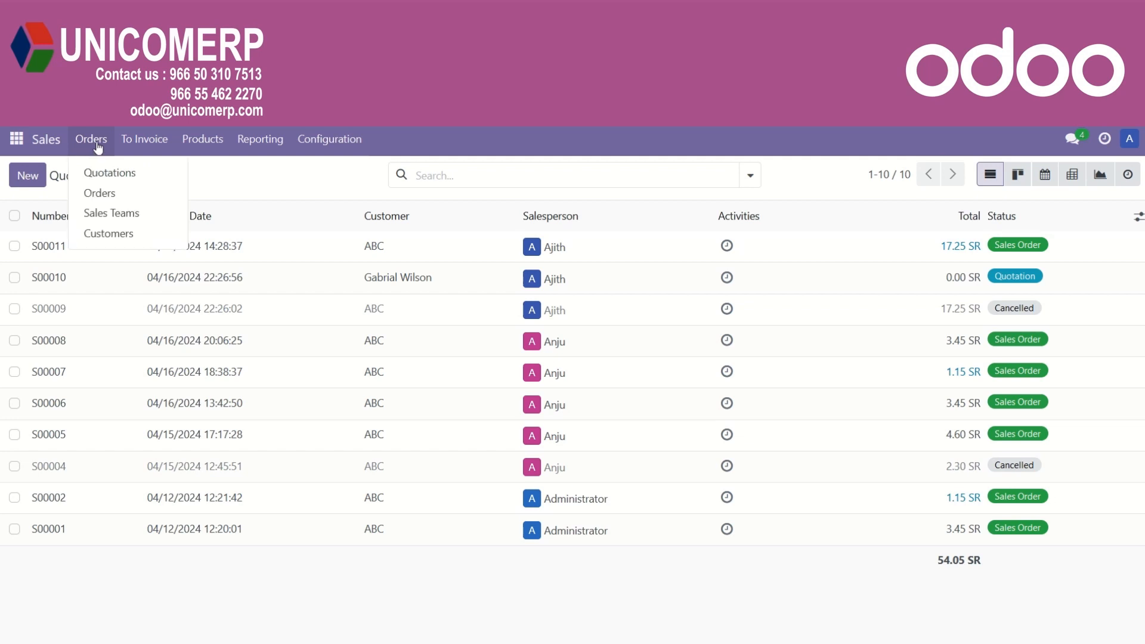
left_click(154, 196)
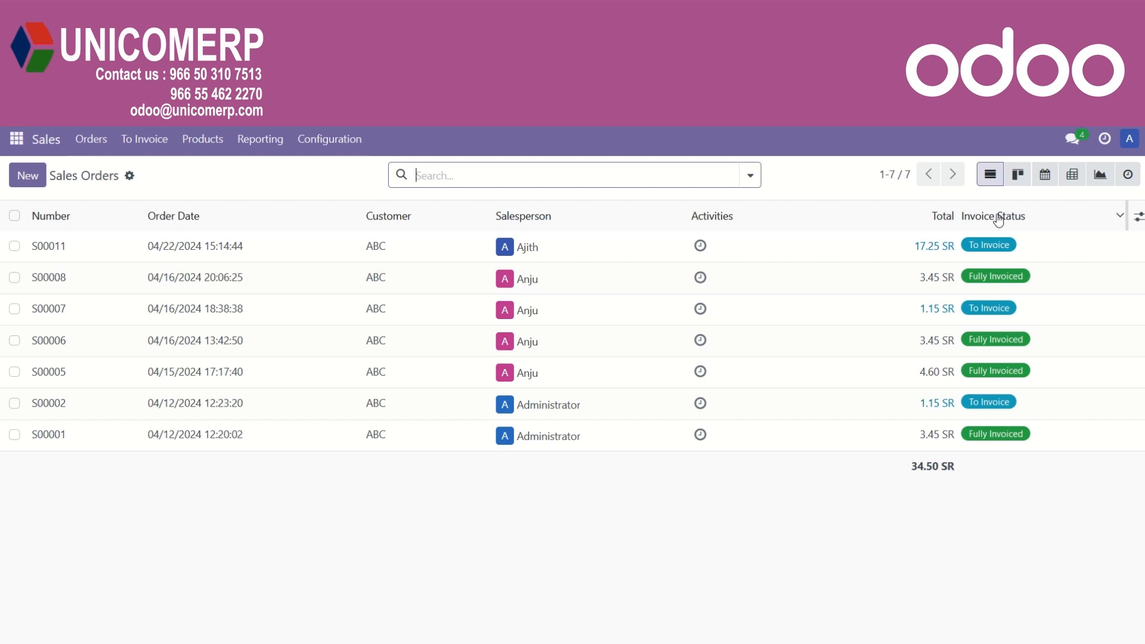
left_click(1139, 217)
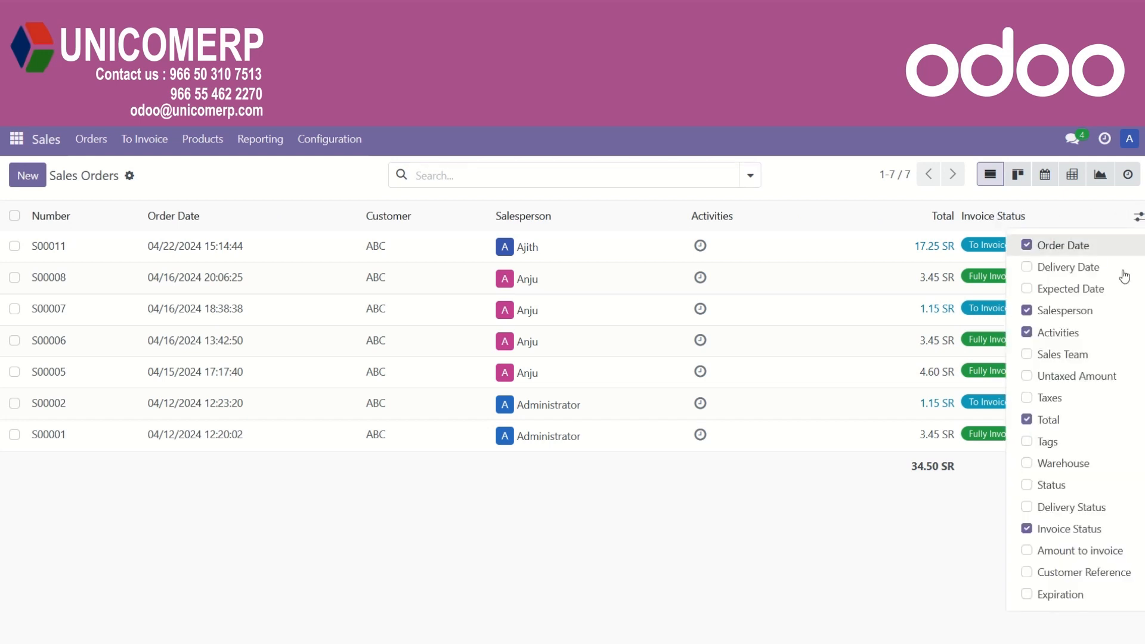
left_click(1139, 220)
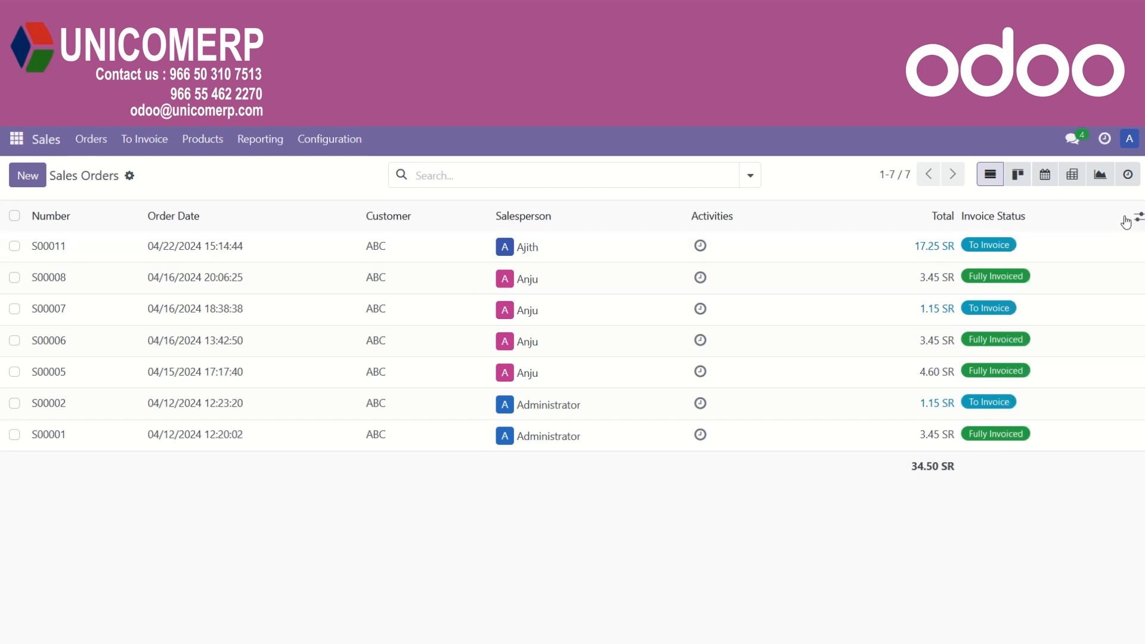
Examine the sales orders as kanban cards and as a list, with their filter, grouping and activity scheduling options.
left_click(1017, 176)
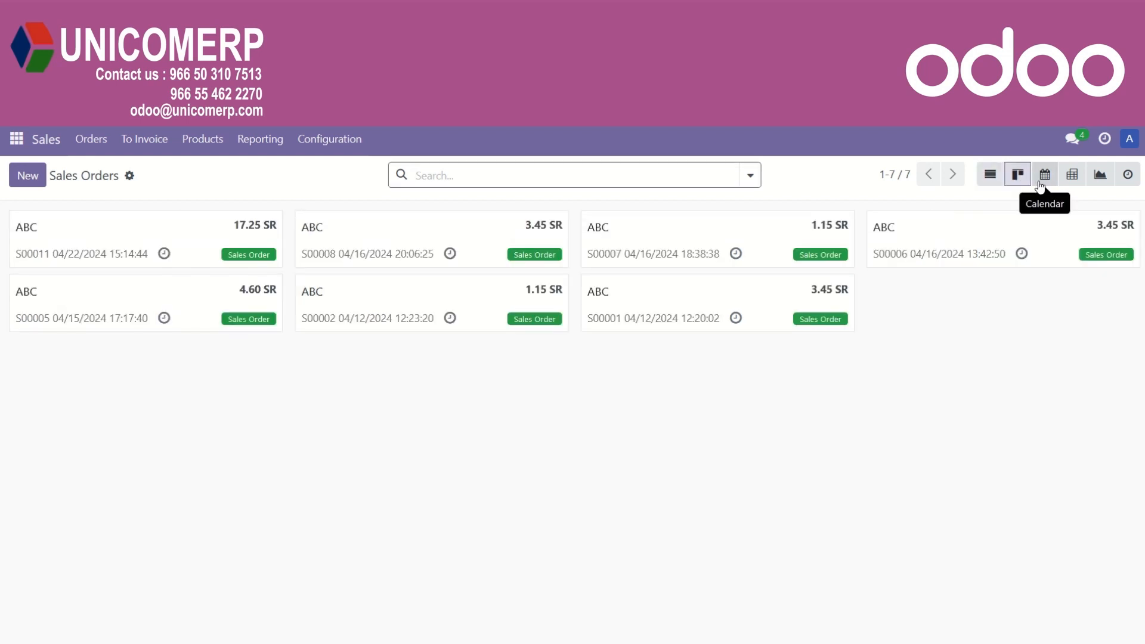
left_click(1071, 178)
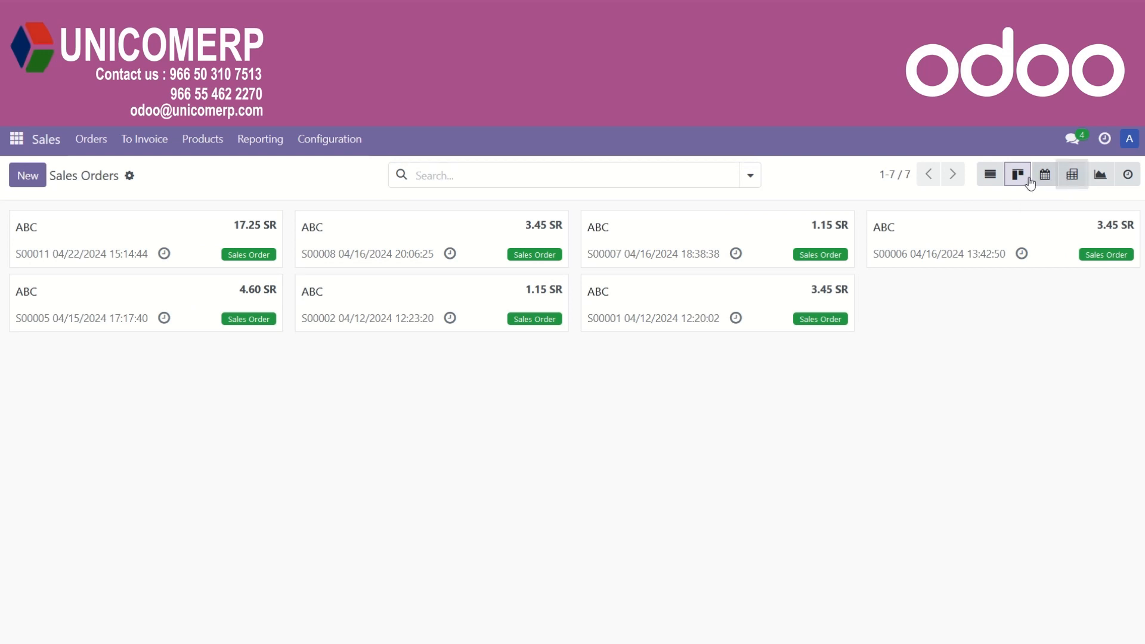
left_click(998, 179)
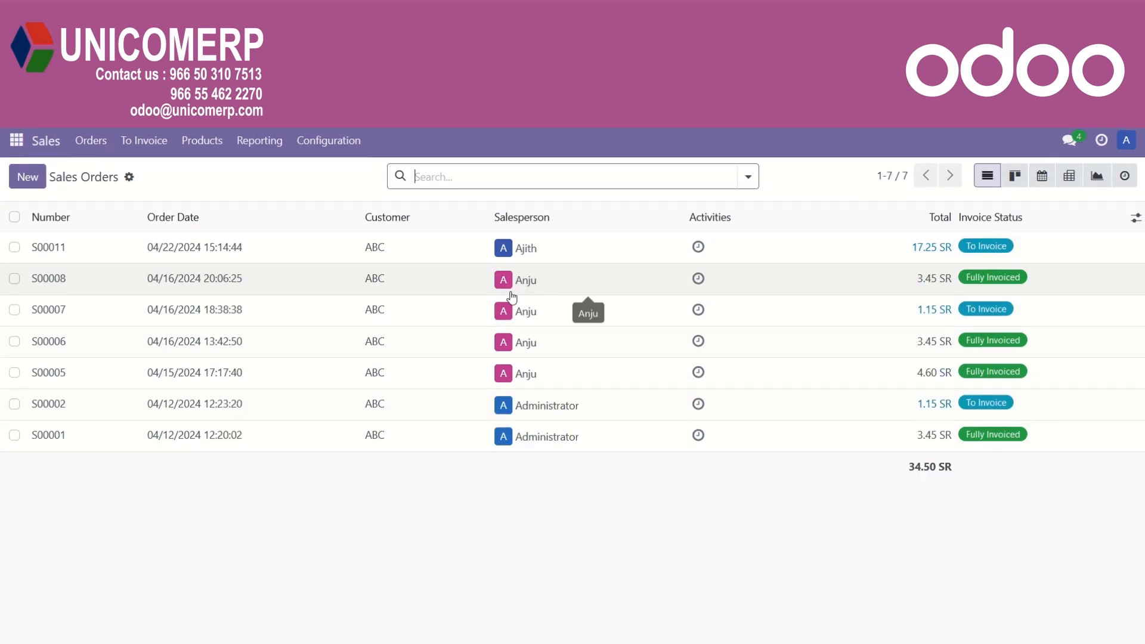
left_click(747, 176)
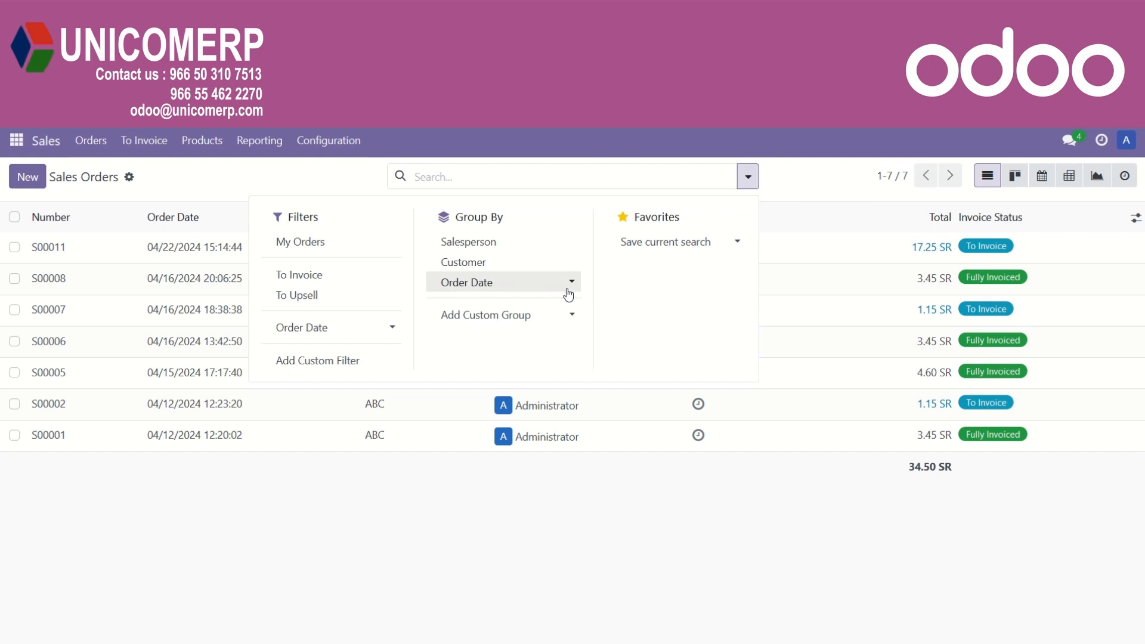
left_click(749, 182)
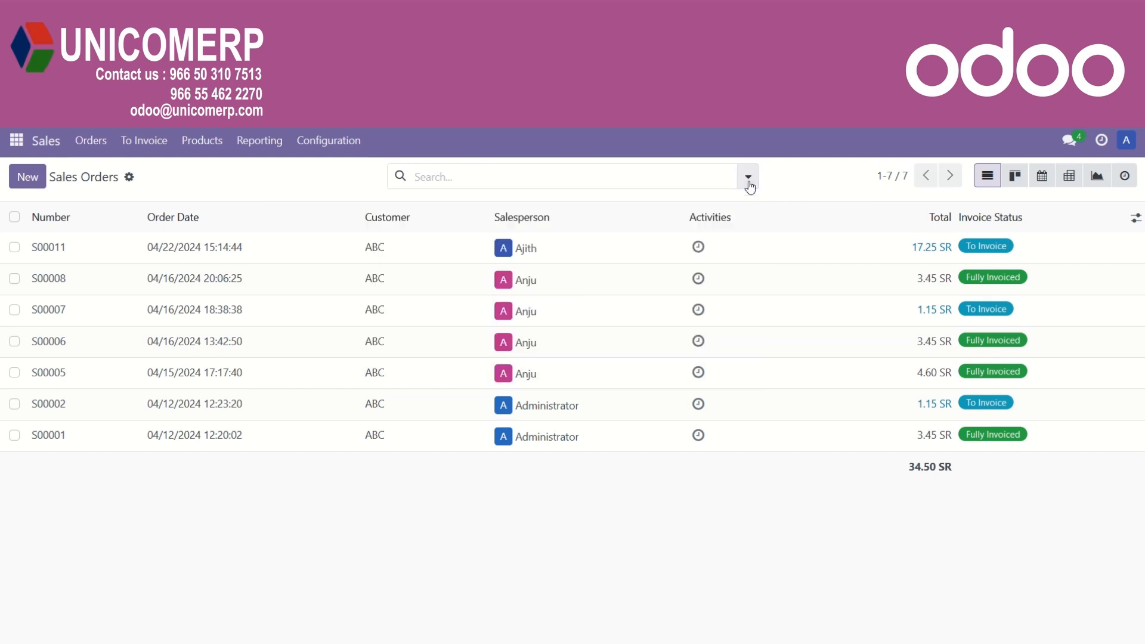
left_click(699, 249)
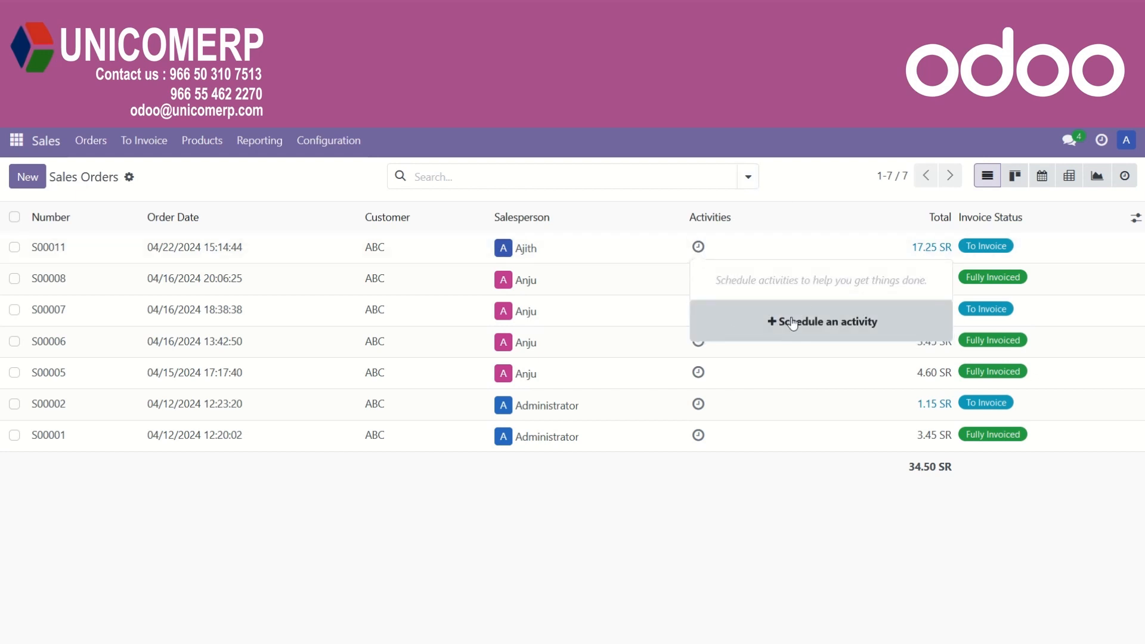
left_click(560, 527)
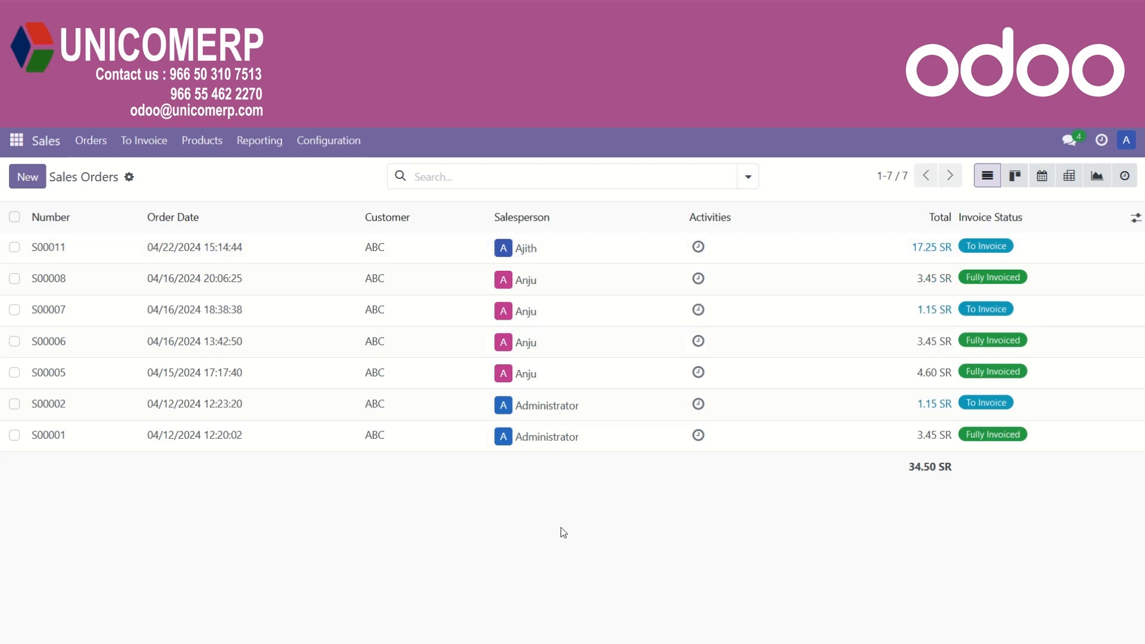
Create a new quotation for customer ABC with expiration date 05/29/2024 and payment terms of 21 Days.
left_click(43, 186)
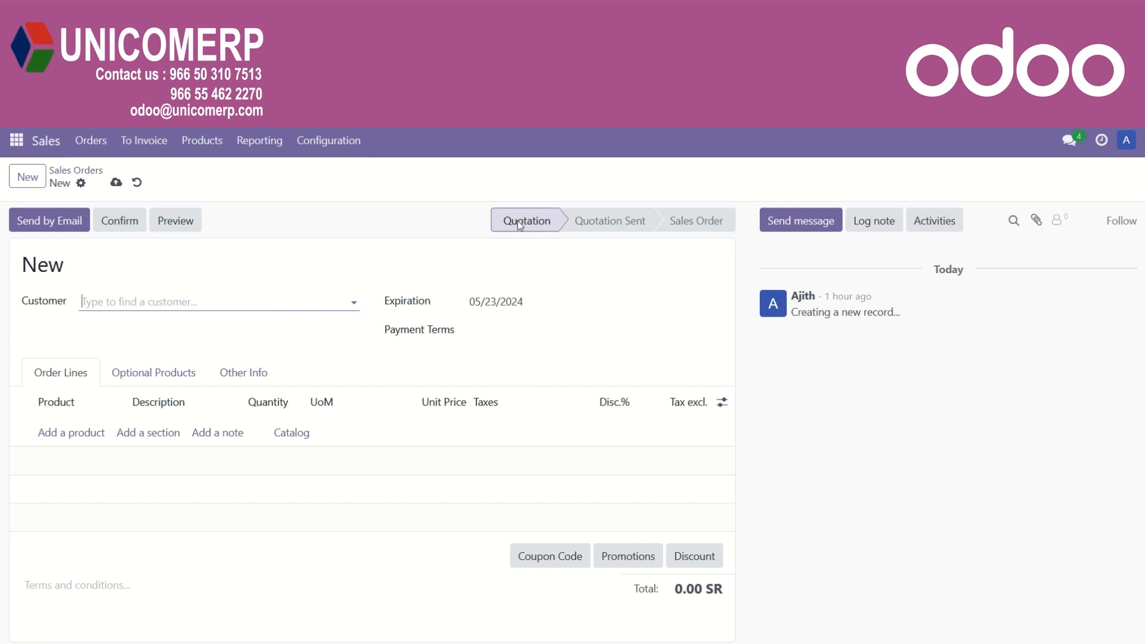
left_click(255, 302)
left_click(146, 330)
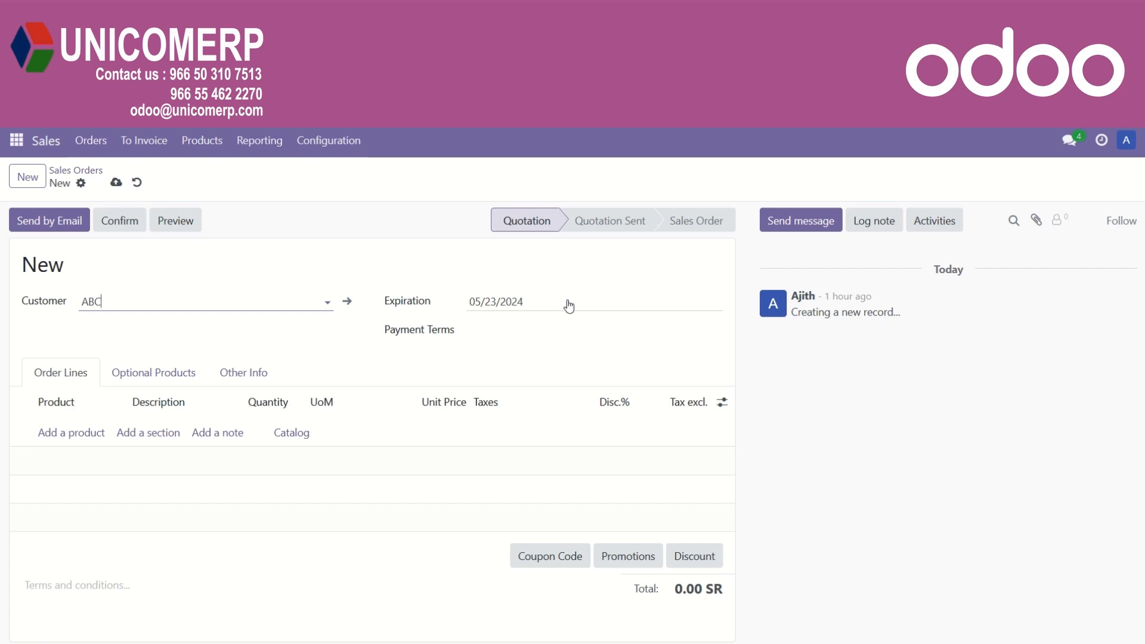
left_click(566, 306)
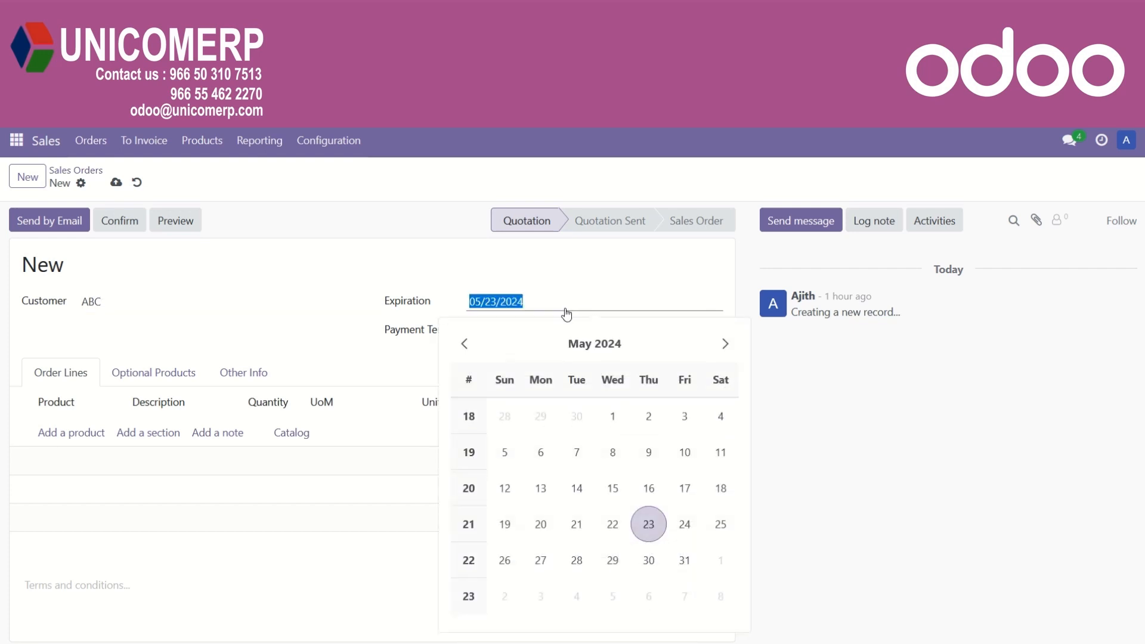
left_click(611, 559)
left_click(507, 330)
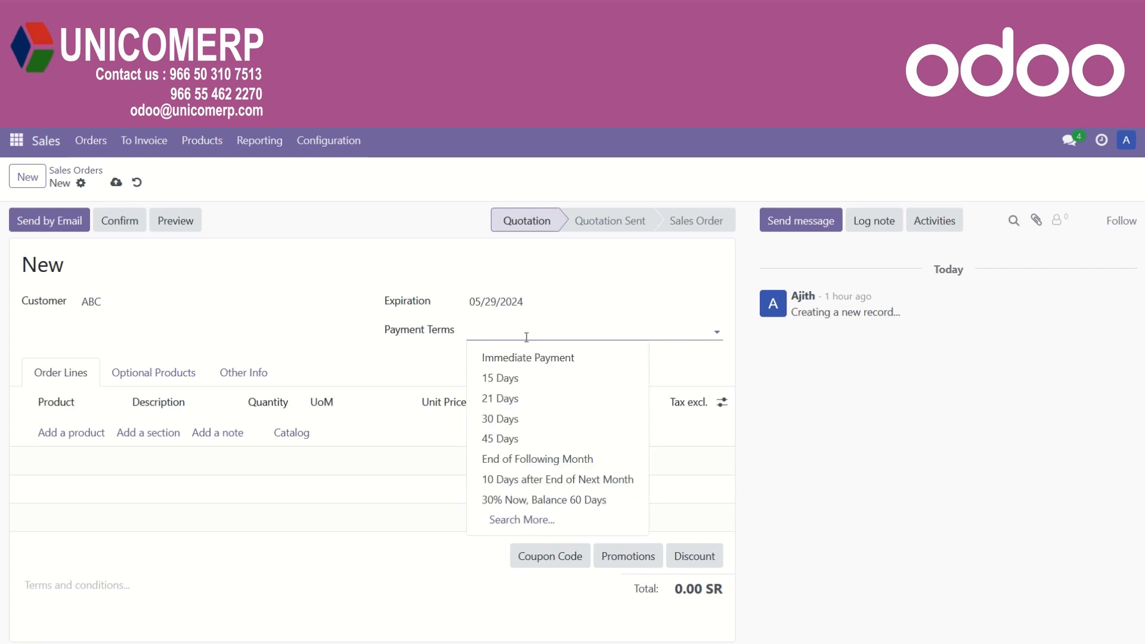
left_click(530, 406)
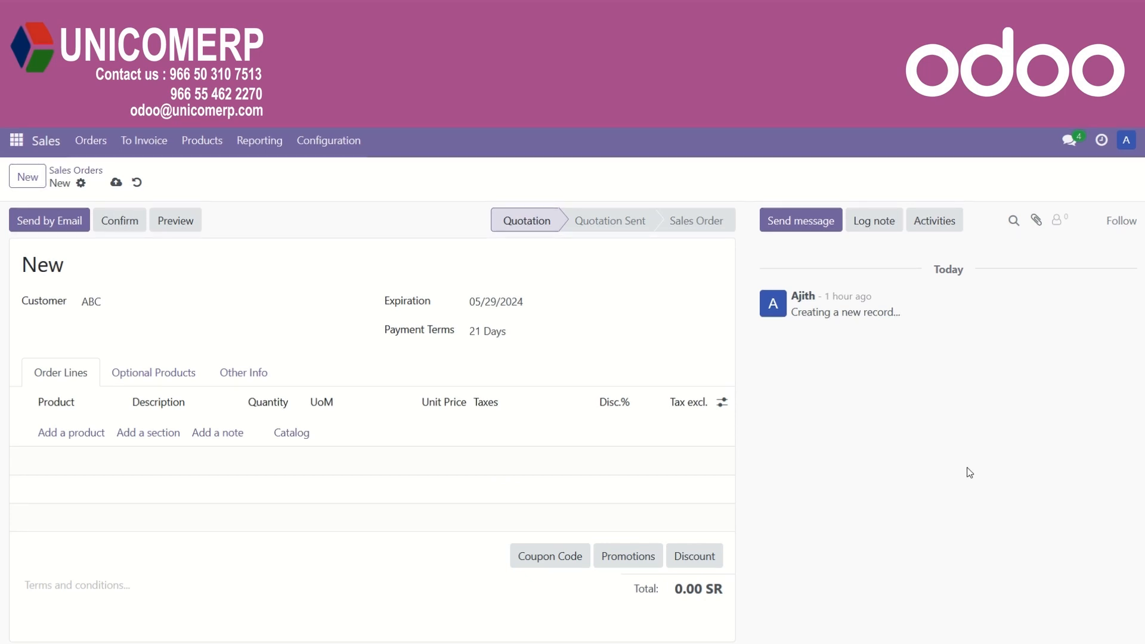
Add Black forest pastry to the quotation's order lines, leaving no section line.
left_click(85, 438)
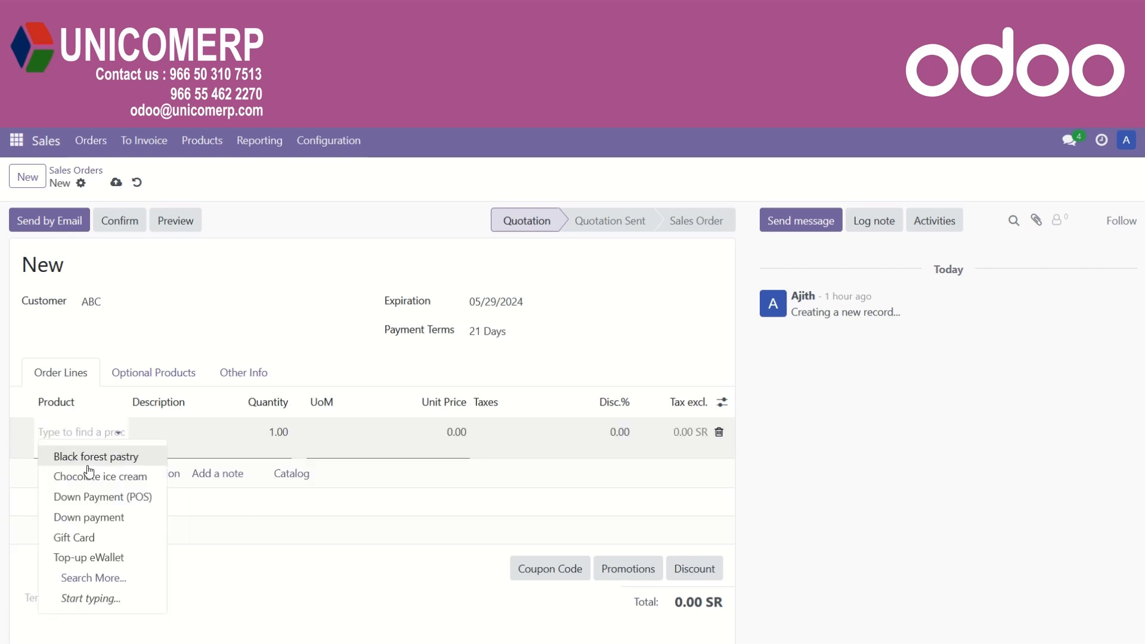
left_click(114, 459)
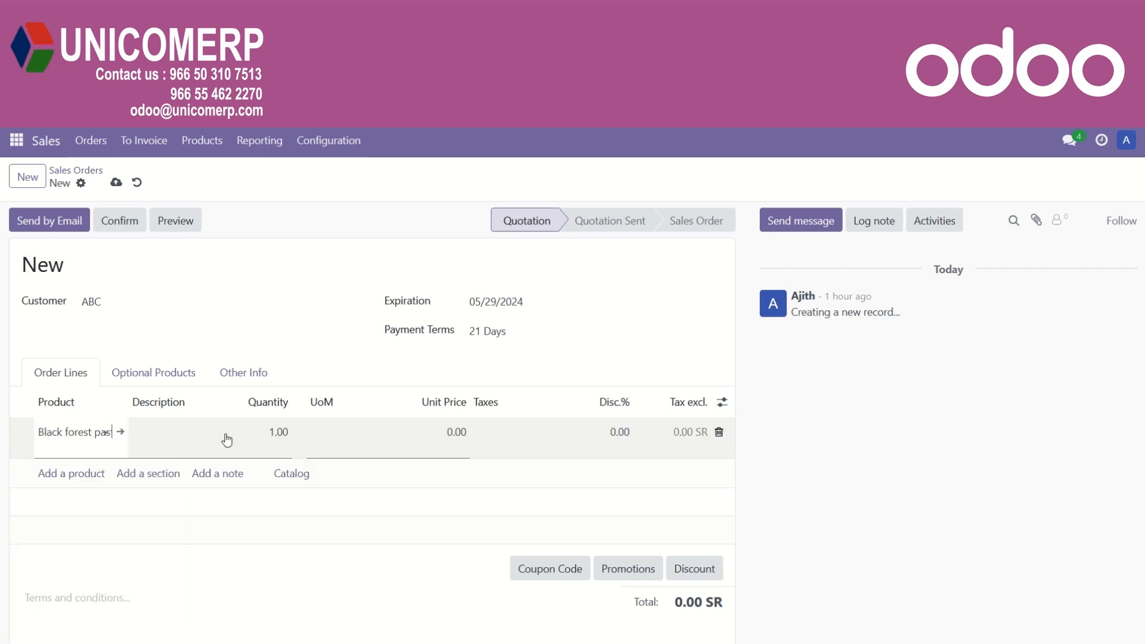
left_click(434, 432)
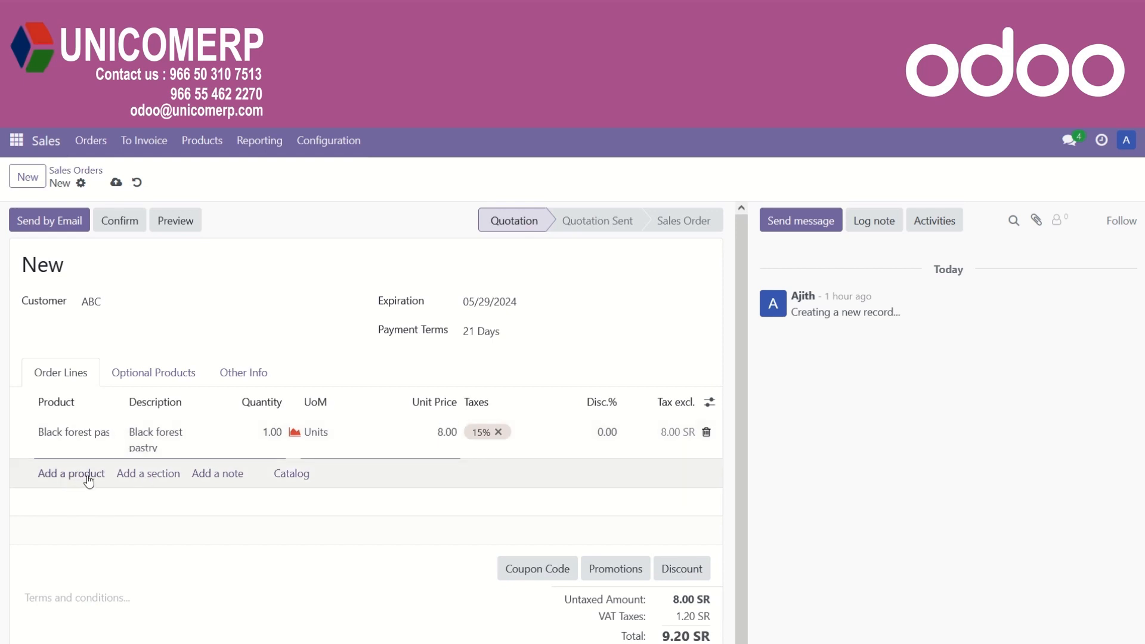
left_click(168, 477)
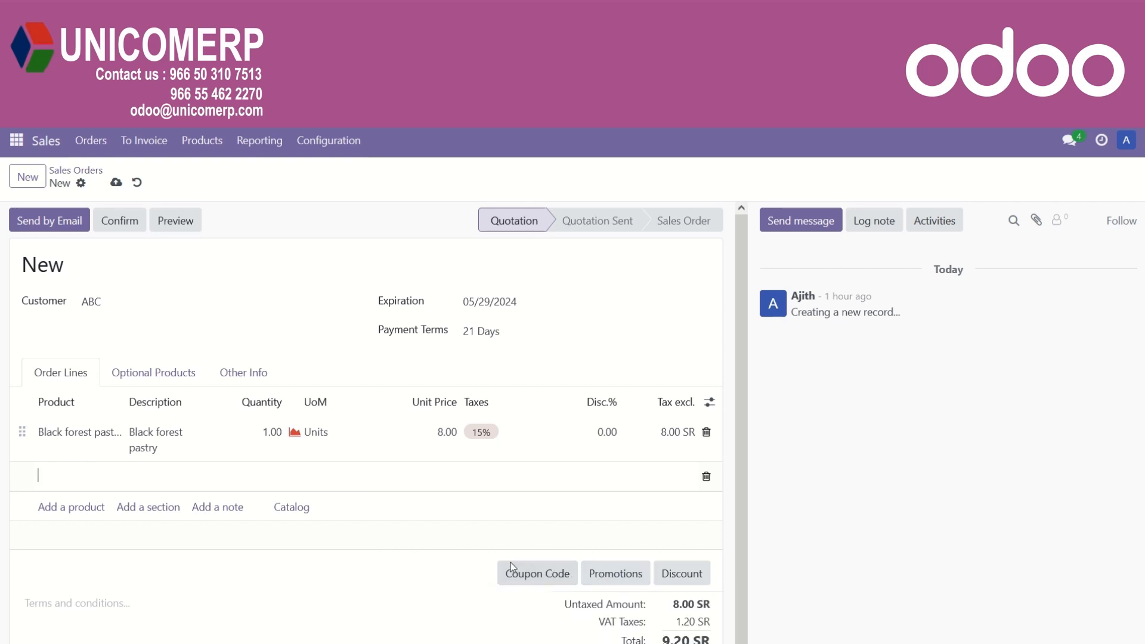
left_click(137, 582)
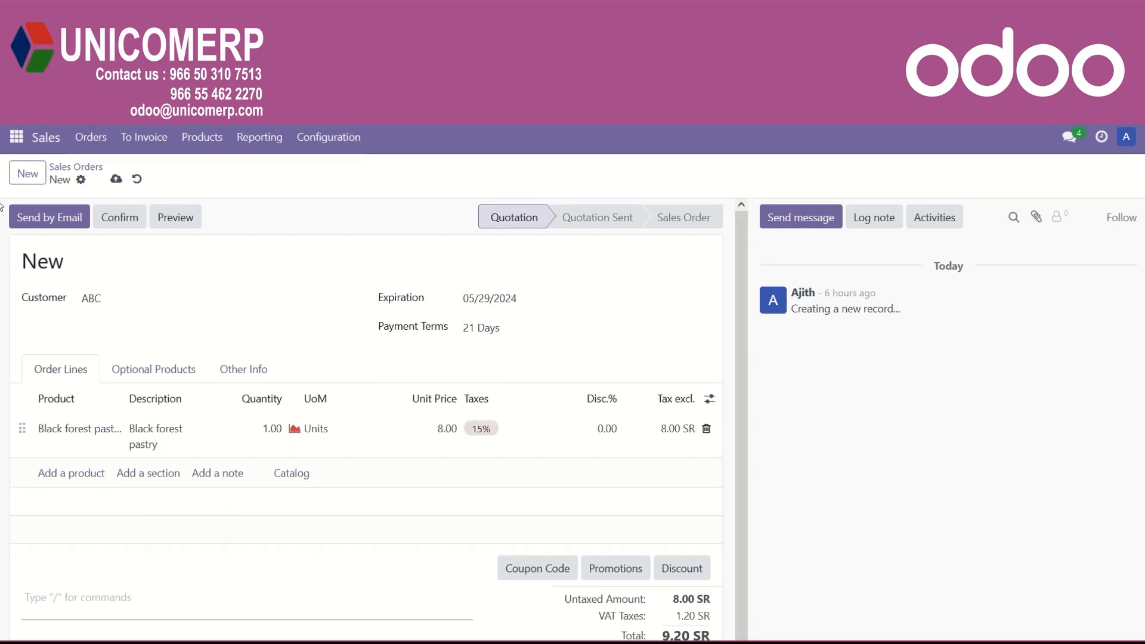
Review the optional products and other information of the Black forest pastry quotation, and confirm it as a sales order.
left_click(156, 375)
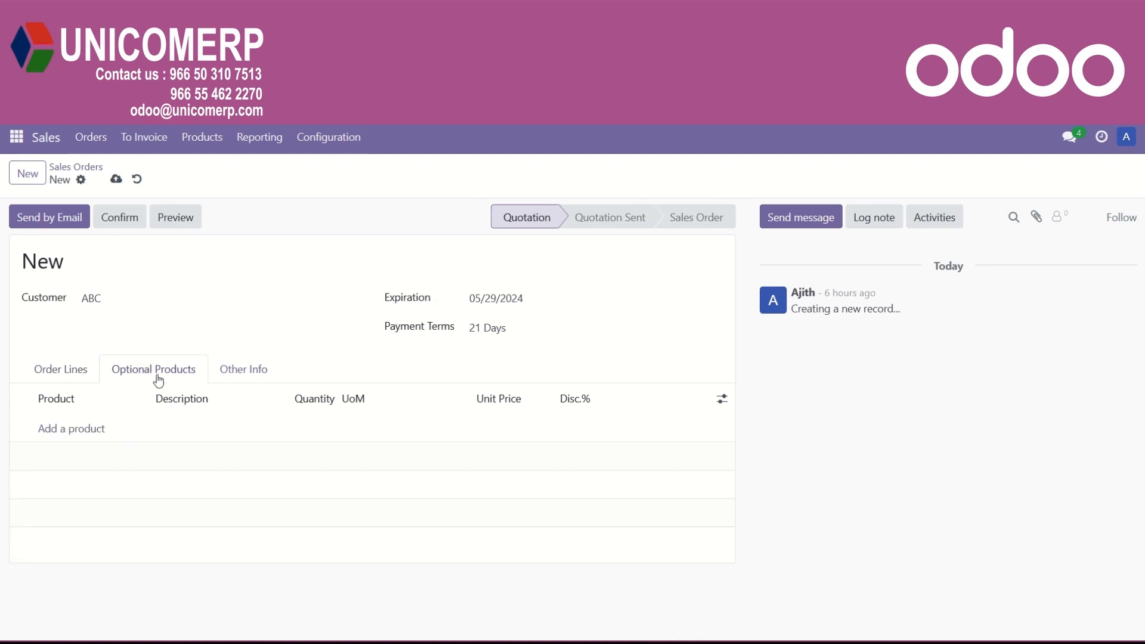
left_click(91, 440)
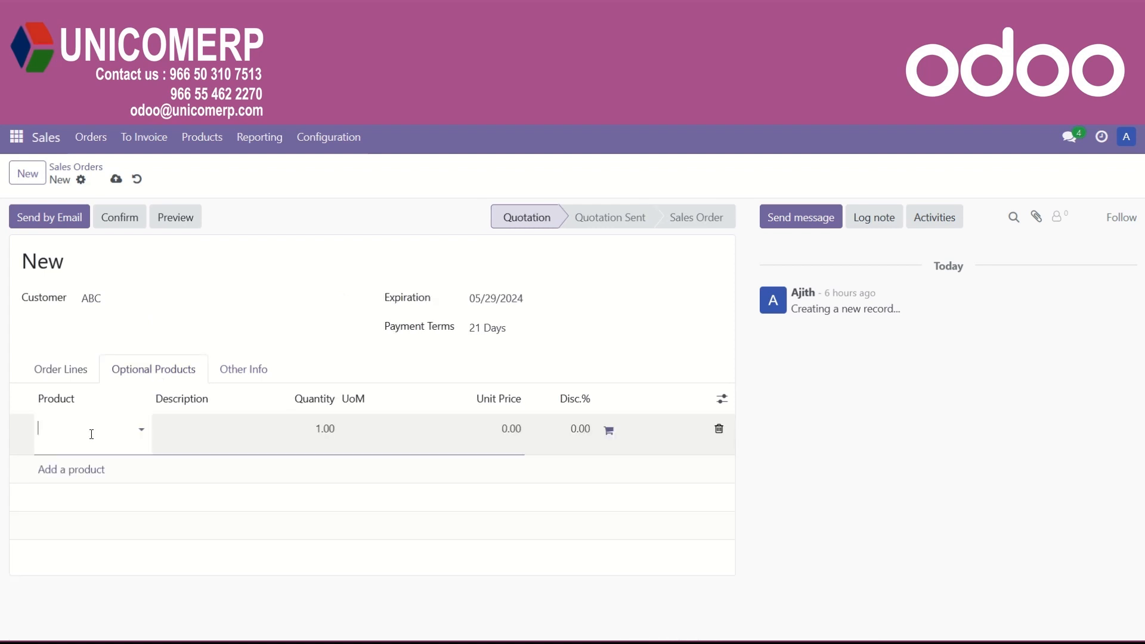
left_click(239, 367)
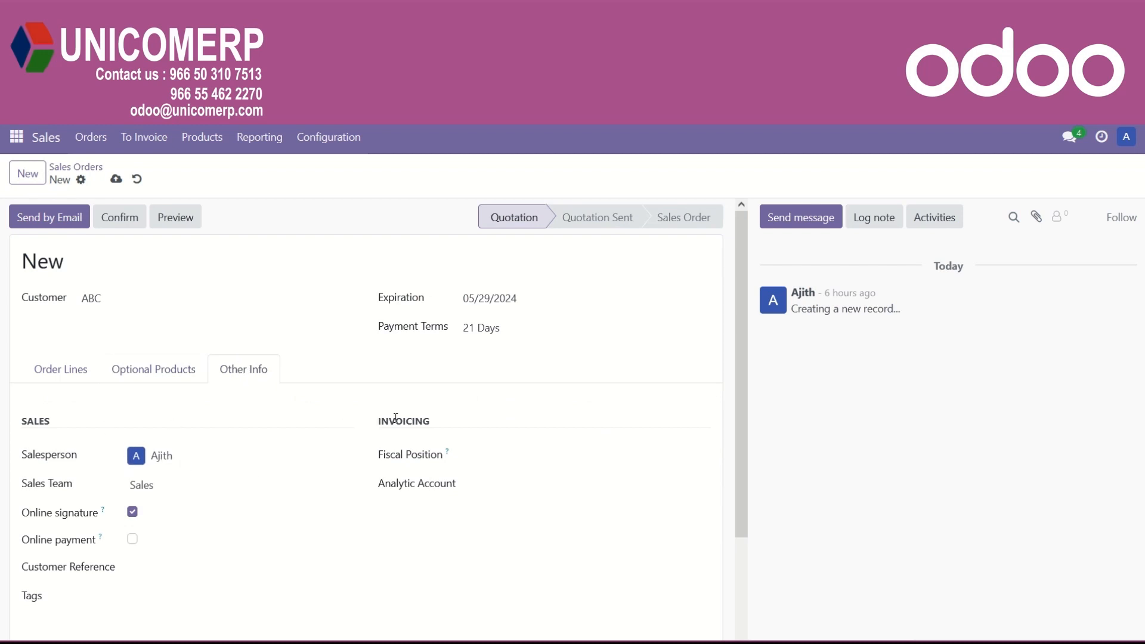
scroll(430, 454, "down", 3)
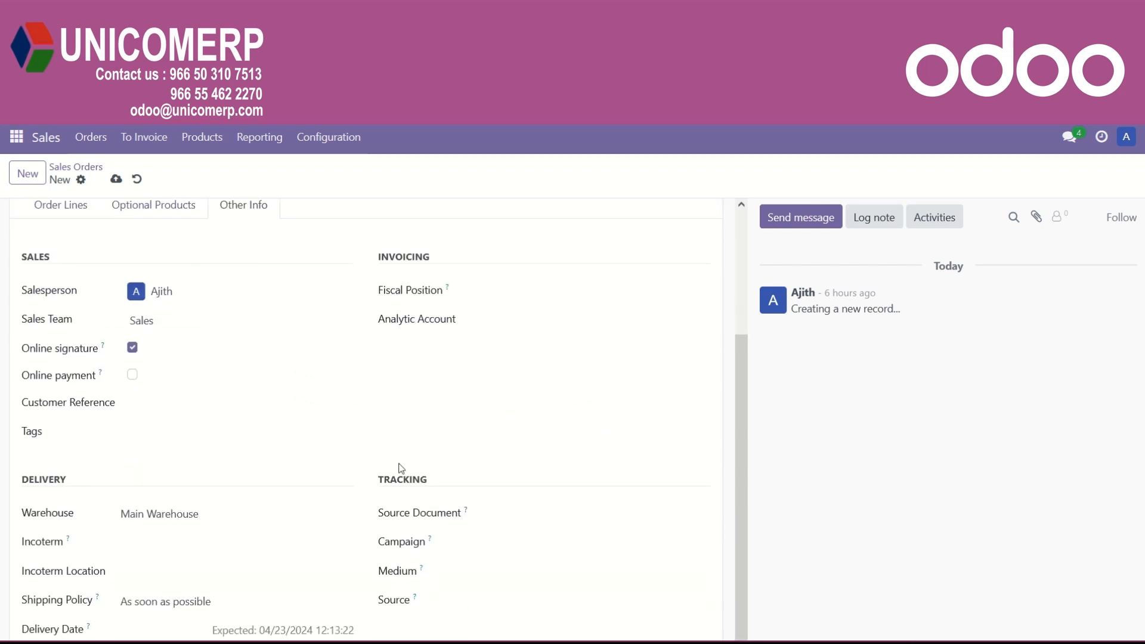
scroll(416, 498, "up", 3)
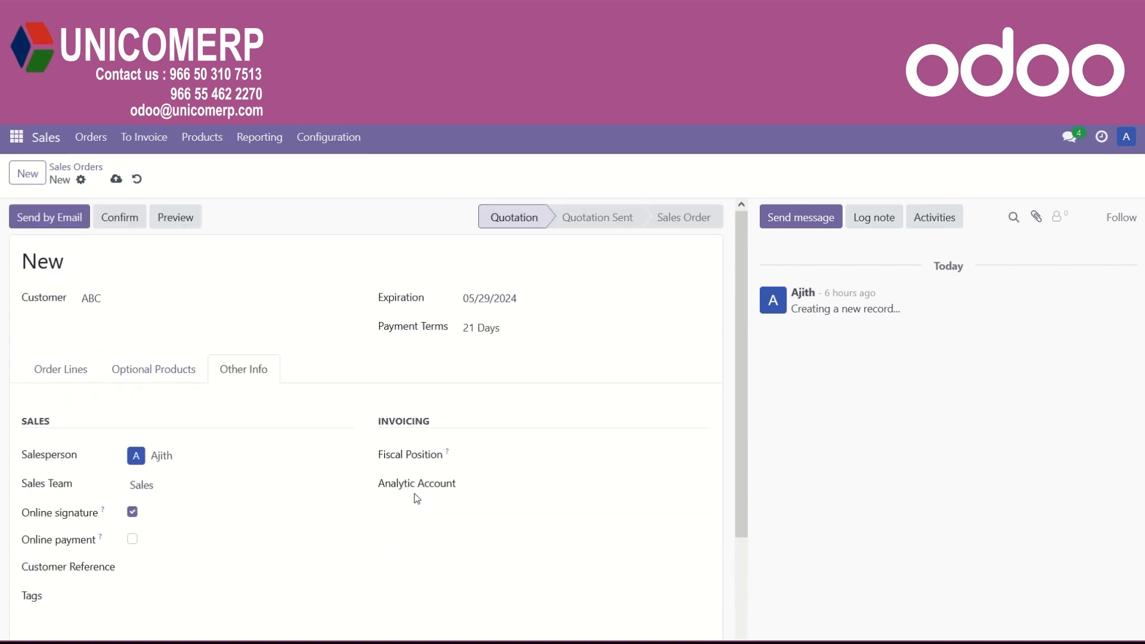
left_click(119, 217)
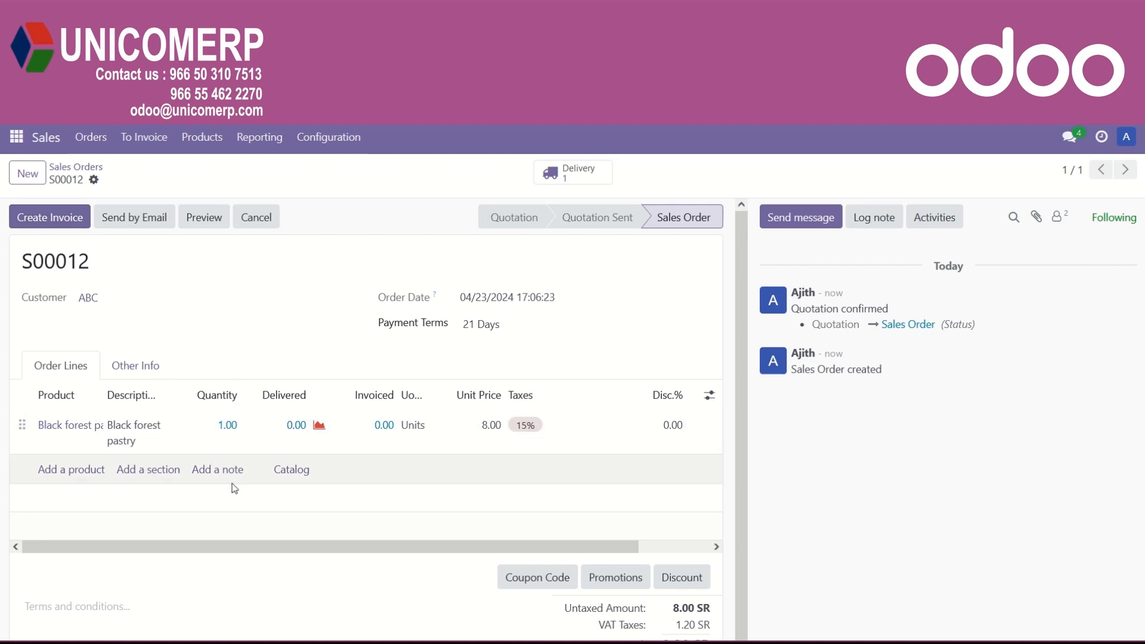
scroll(247, 550, "down", 1)
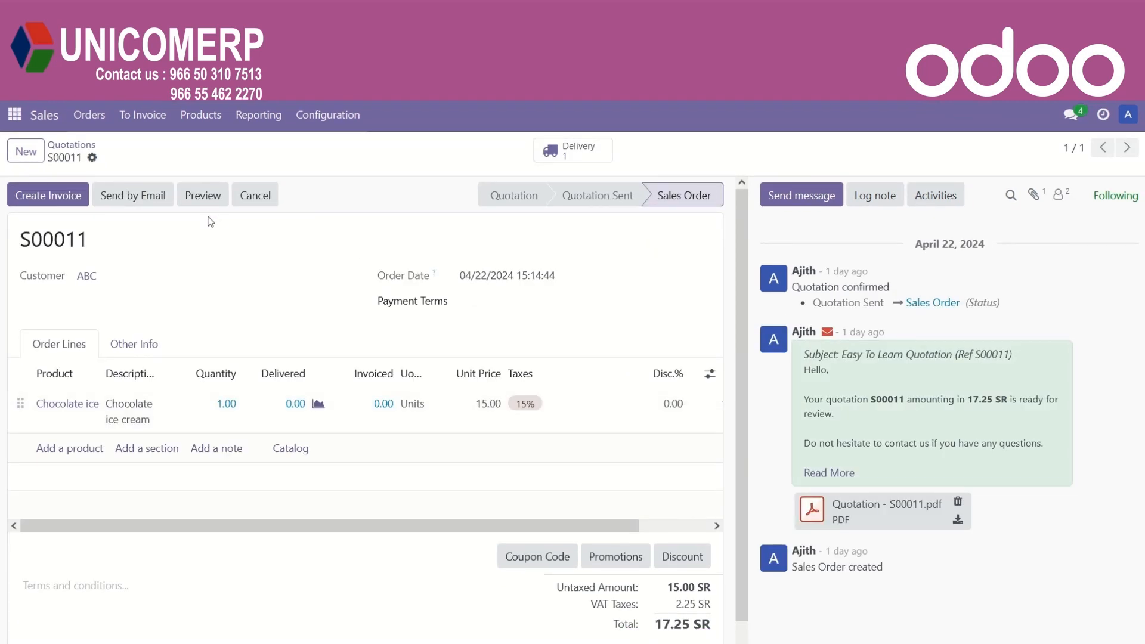
Preview the Chocolate ice cream sales order as shown in the customer portal, and return to edit mode.
left_click(213, 197)
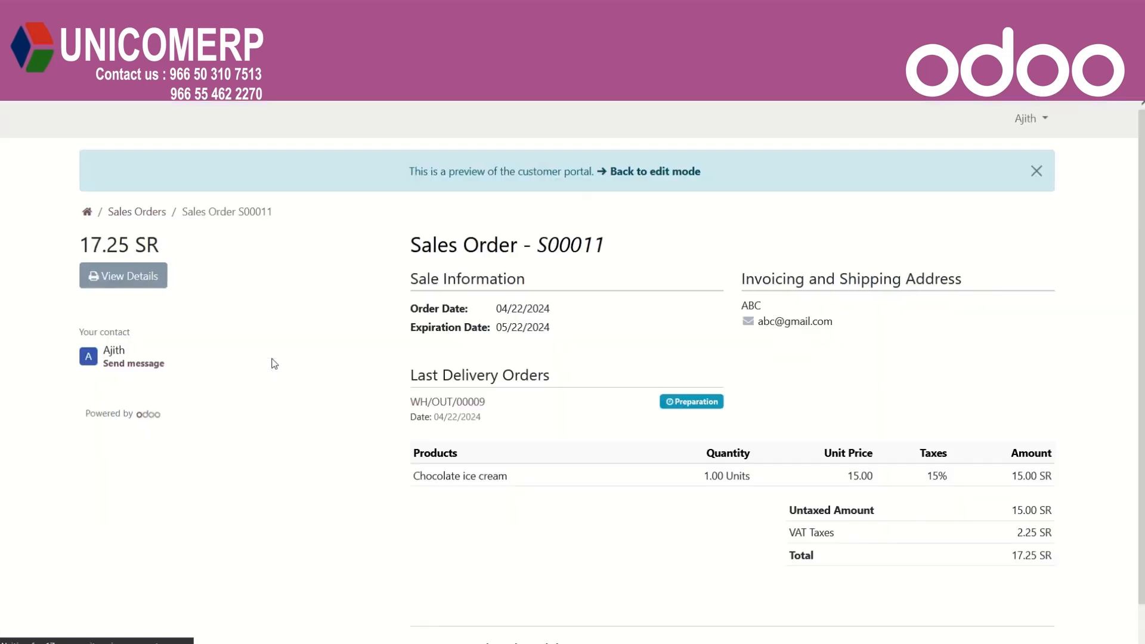
scroll(790, 520, "down", 2)
scroll(790, 520, "up", 2)
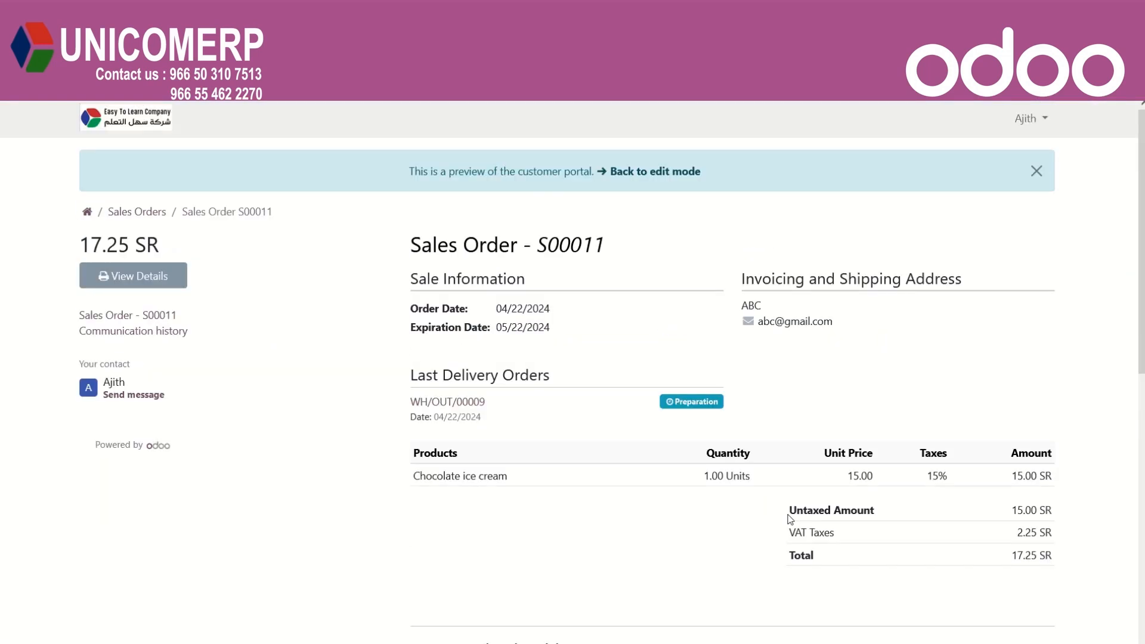
left_click(695, 173)
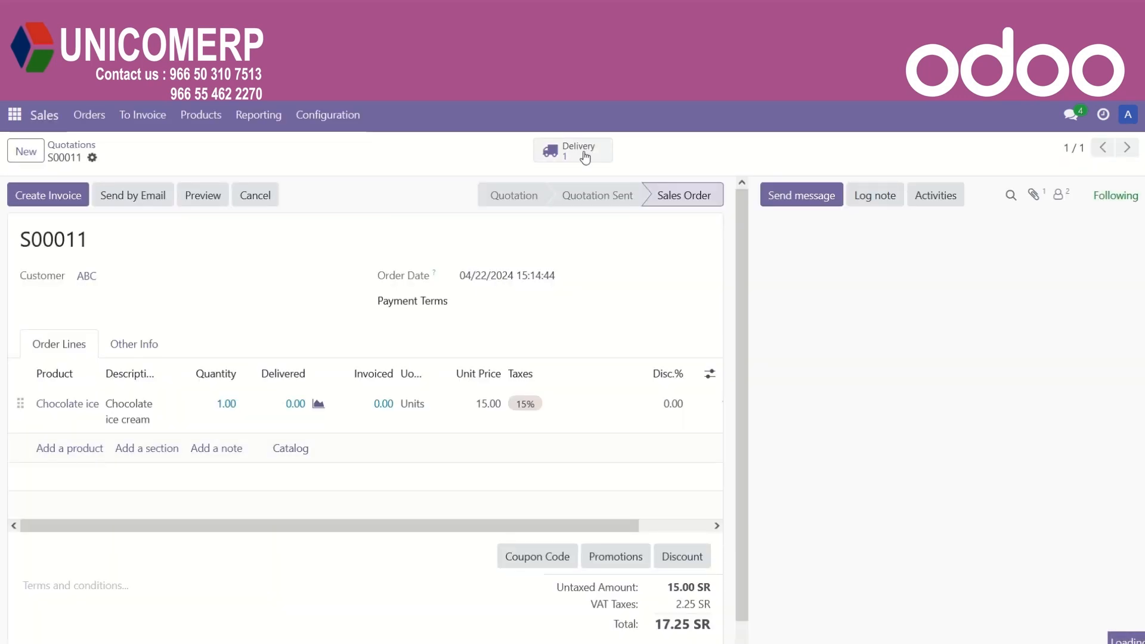
Open the delivery of the Chocolate ice cream sales order and set the product's quantity to 1.
left_click(576, 154)
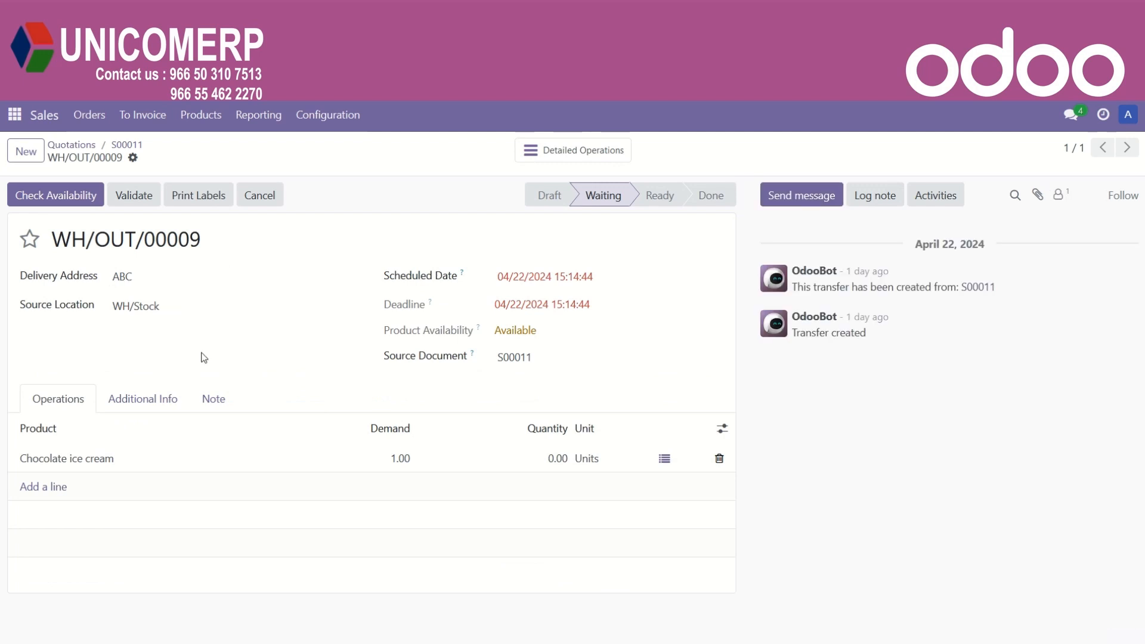
type("1")
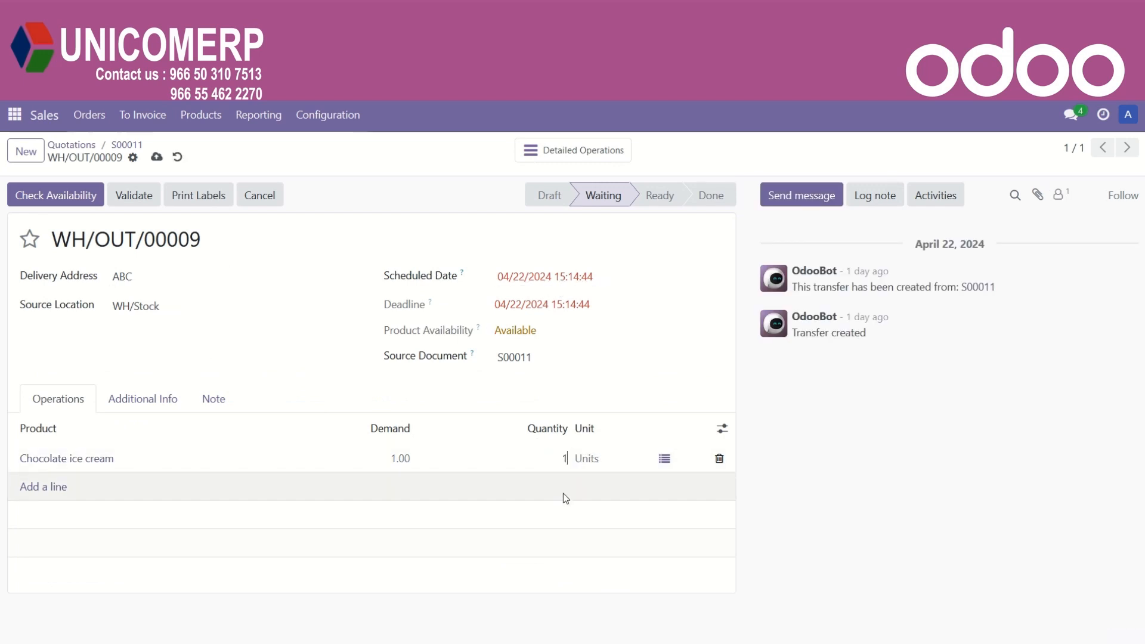
left_click(563, 493)
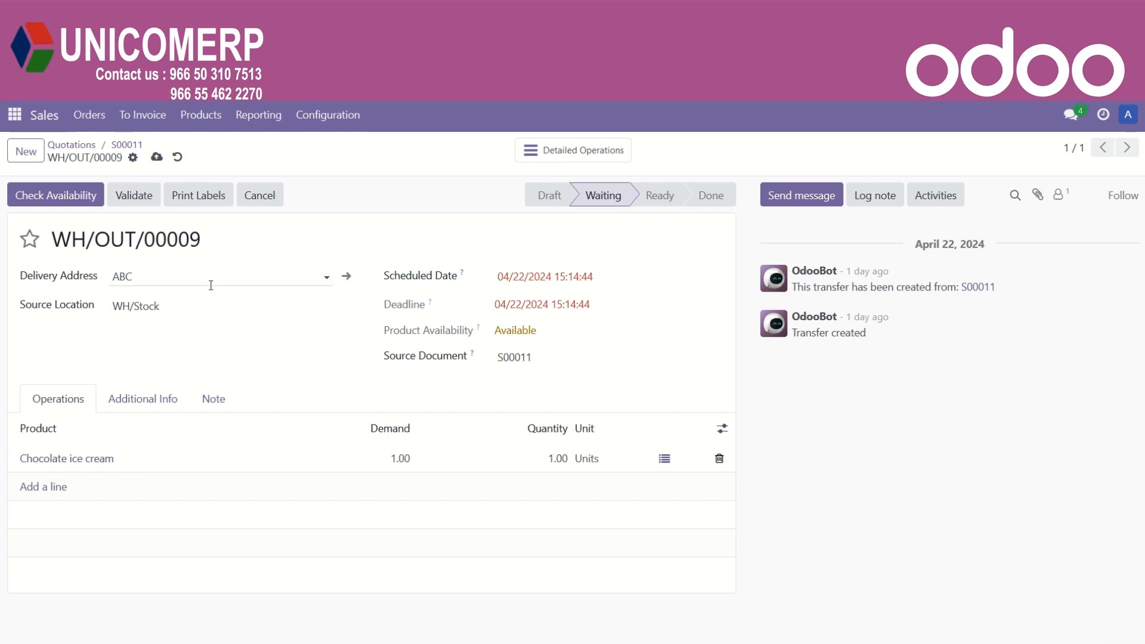
Validate the delivery of the Chocolate ice cream order and list the orders to invoice.
left_click(126, 198)
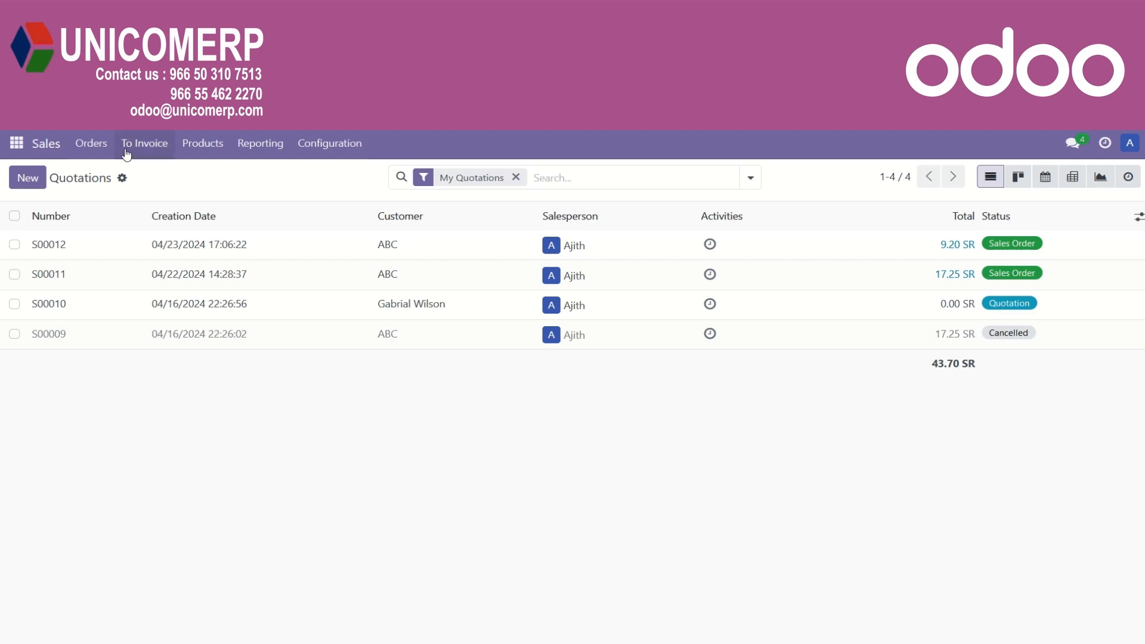
left_click(160, 155)
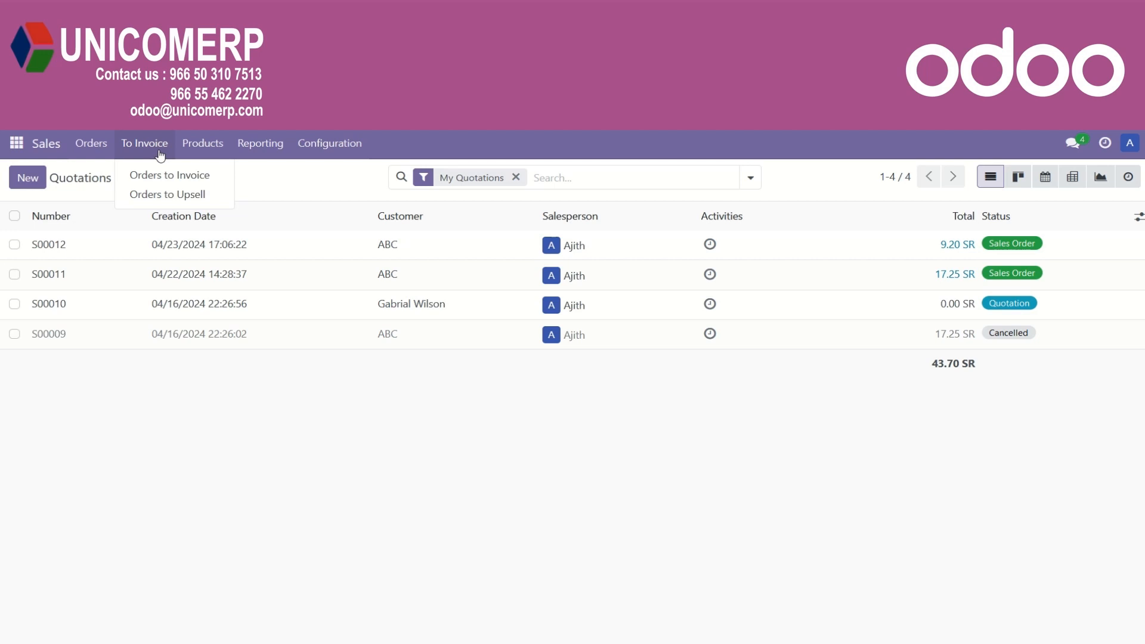
left_click(221, 182)
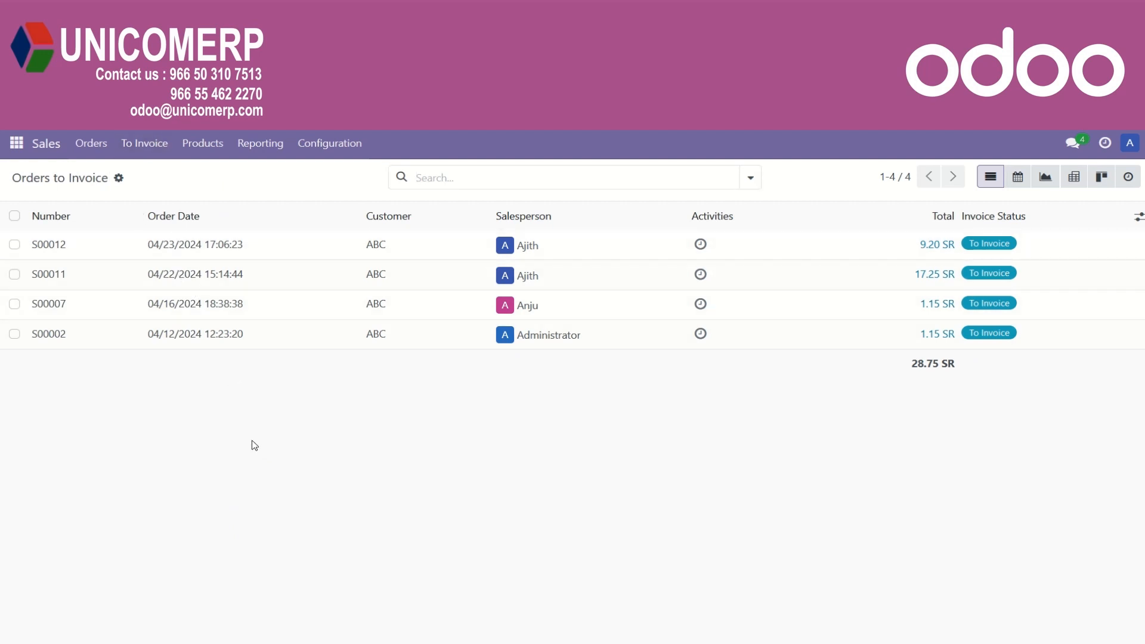
Open the Black forest pastry order from the sales orders and create a draft regular invoice for it.
left_click(101, 148)
left_click(162, 195)
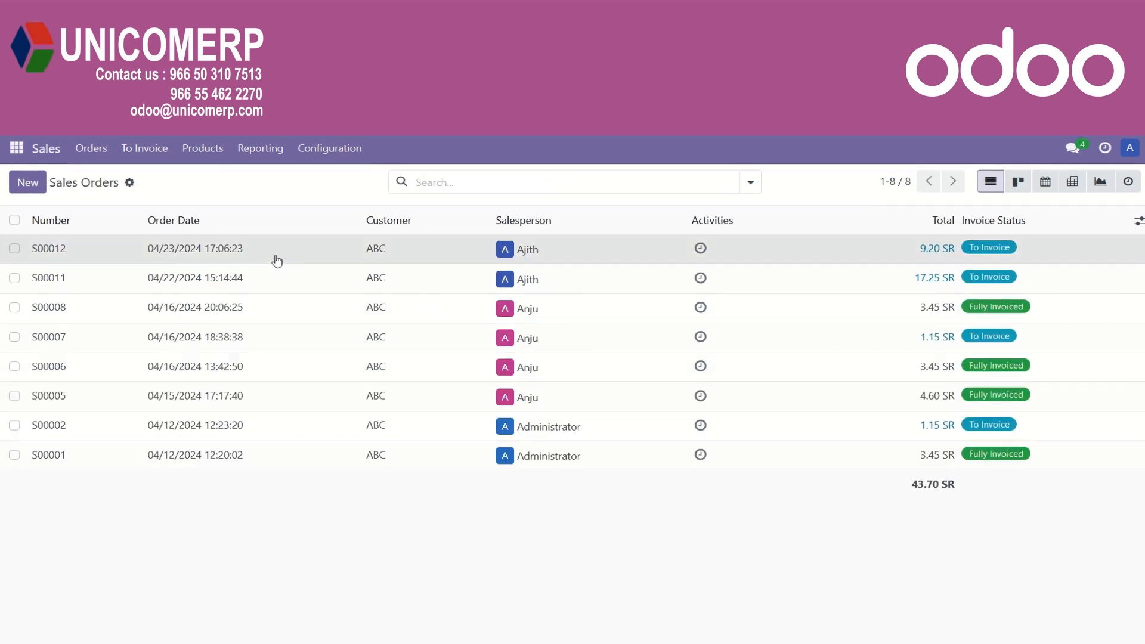
left_click(277, 261)
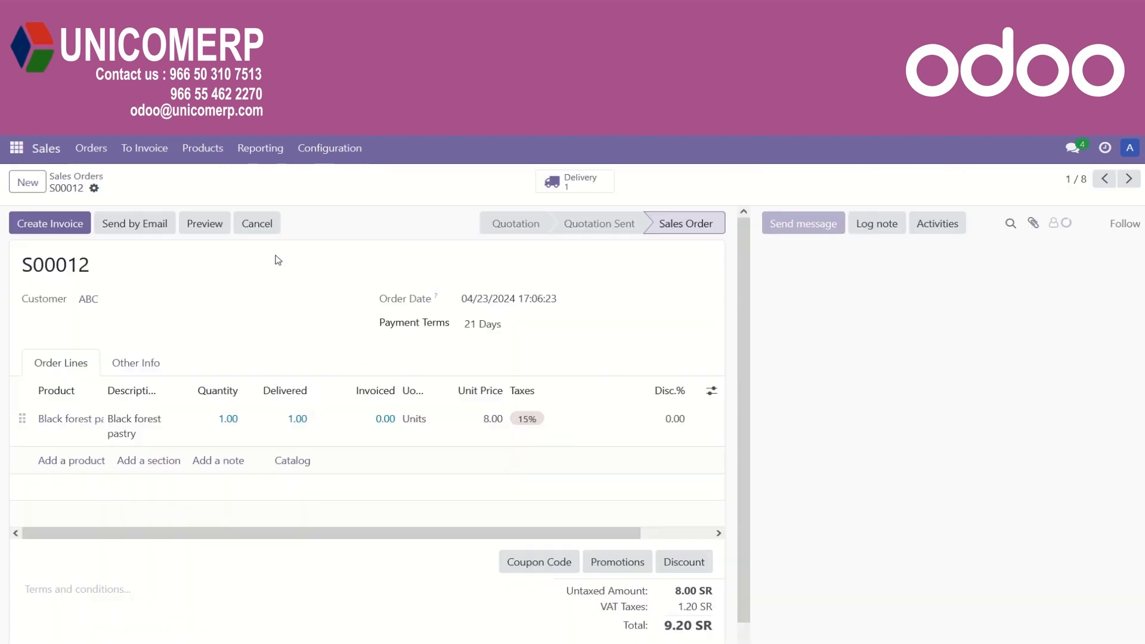
left_click(66, 226)
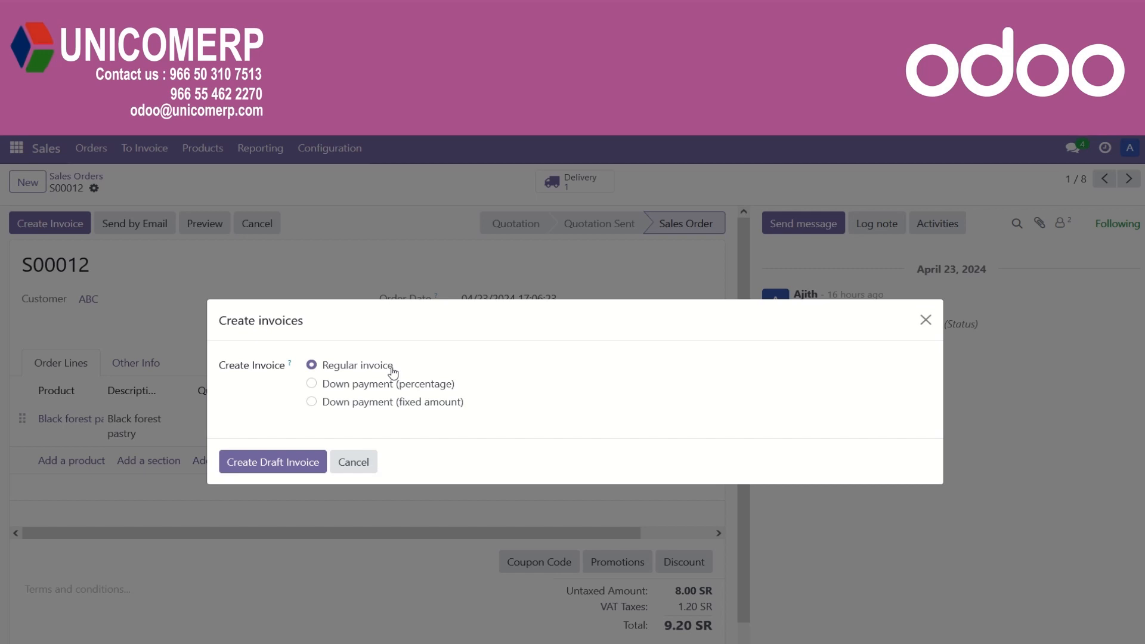
left_click(296, 469)
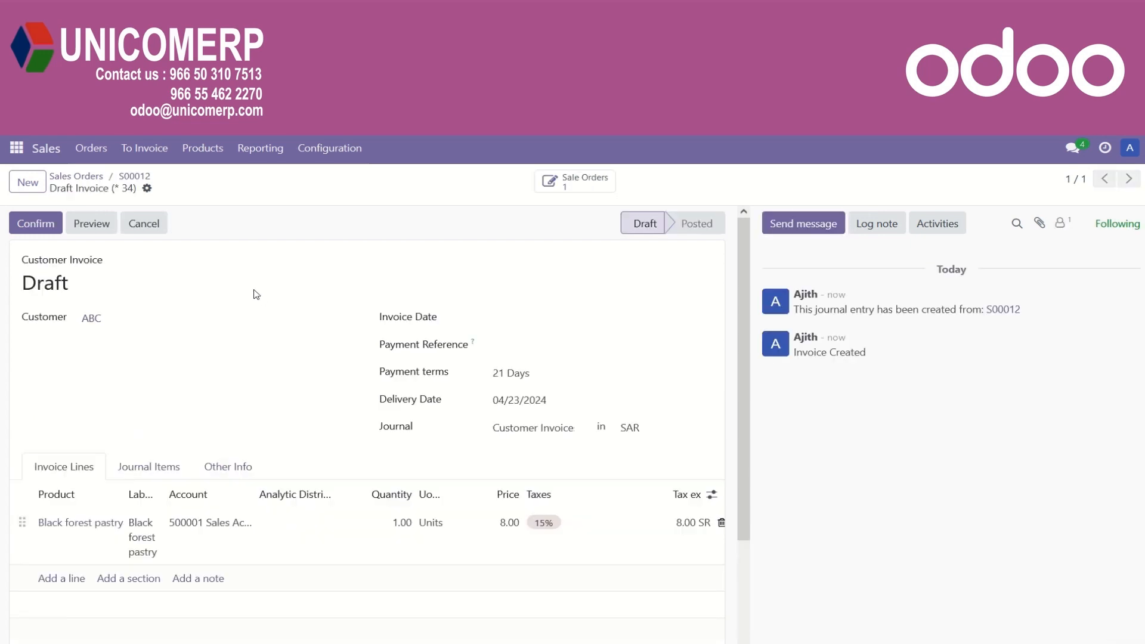
Reselect ABC as the customer of the draft invoice and review its journal items and other information.
left_click(135, 323)
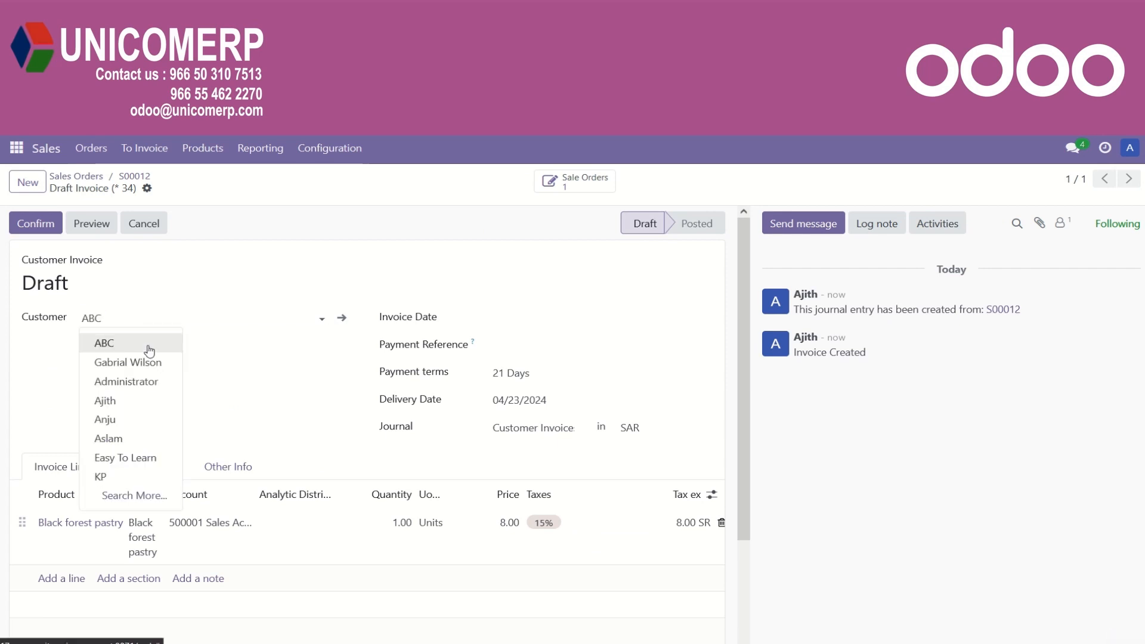
left_click(149, 349)
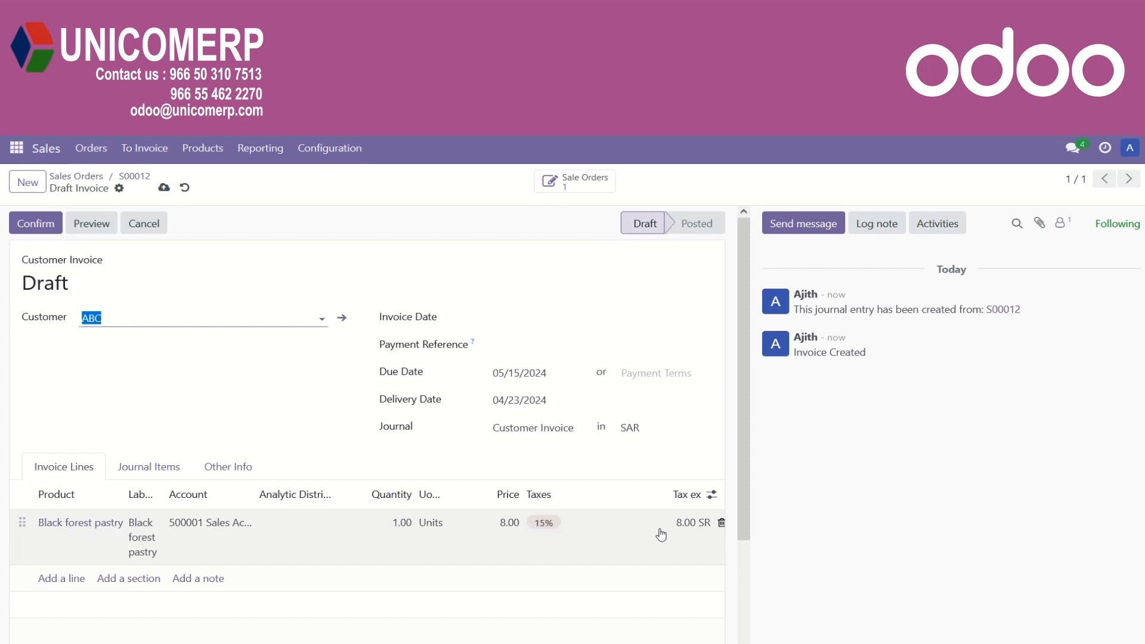
left_click(143, 466)
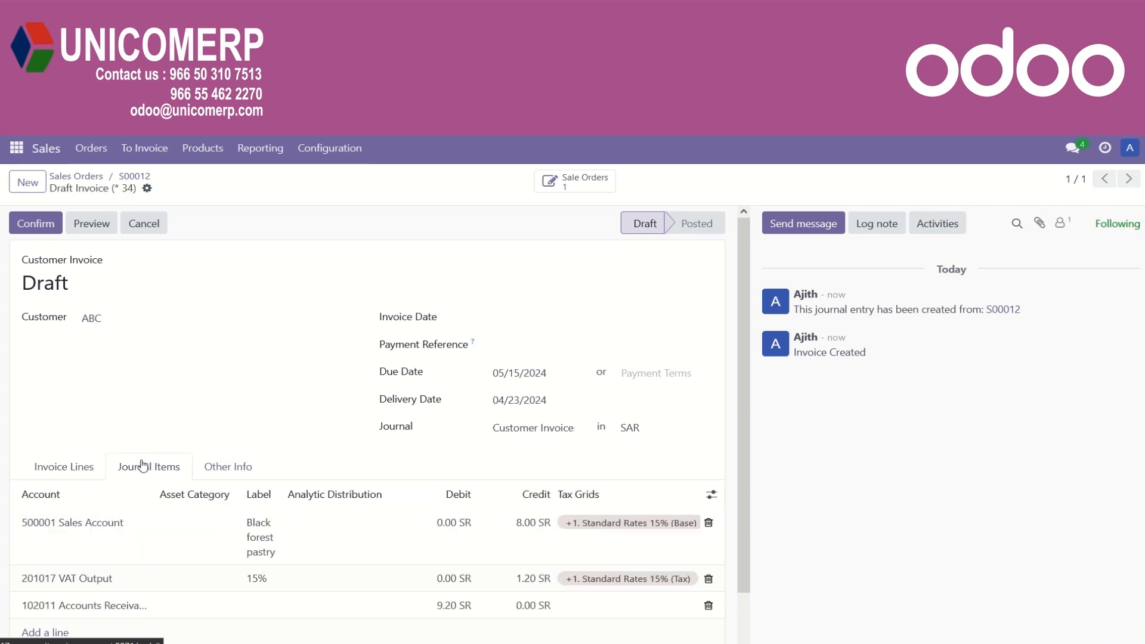
scroll(142, 515, "down", 1)
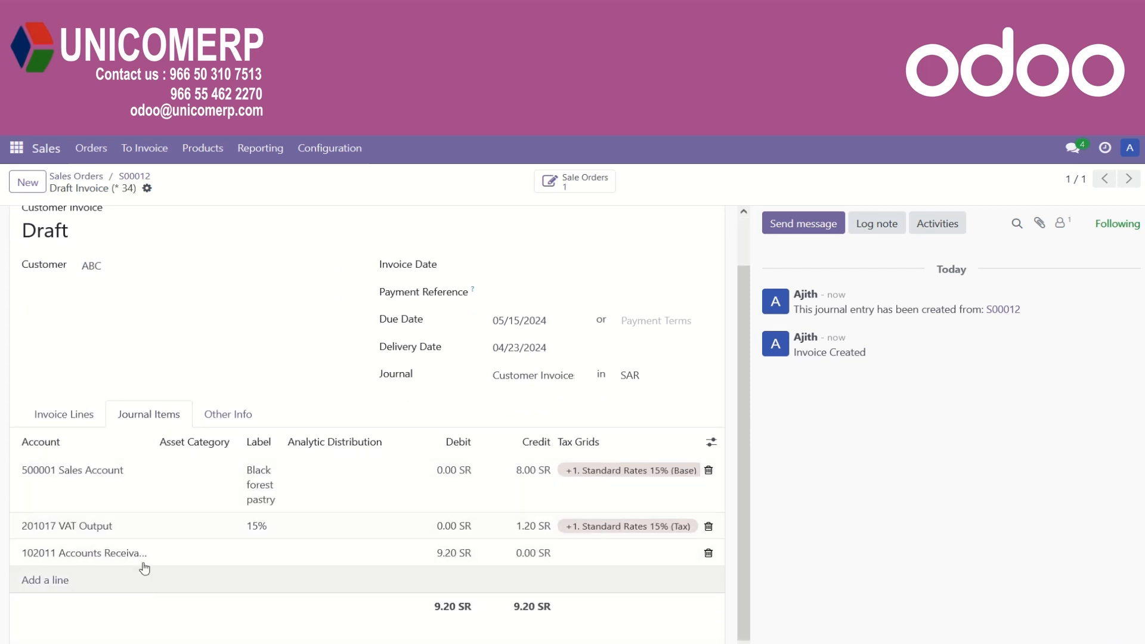
left_click(212, 416)
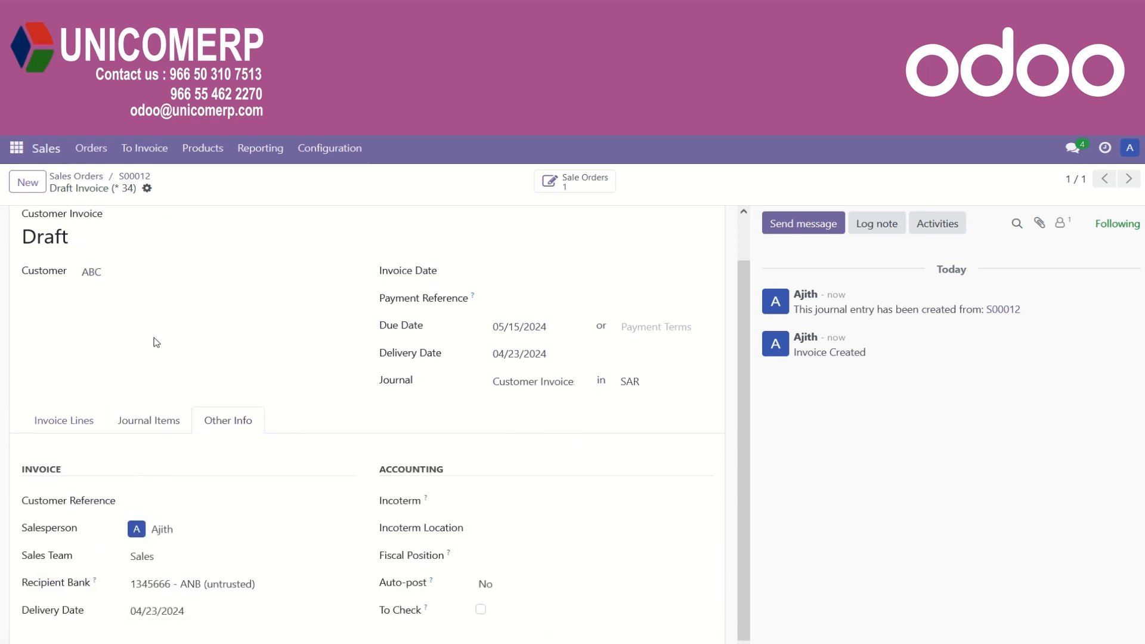
scroll(138, 344, "up", 1)
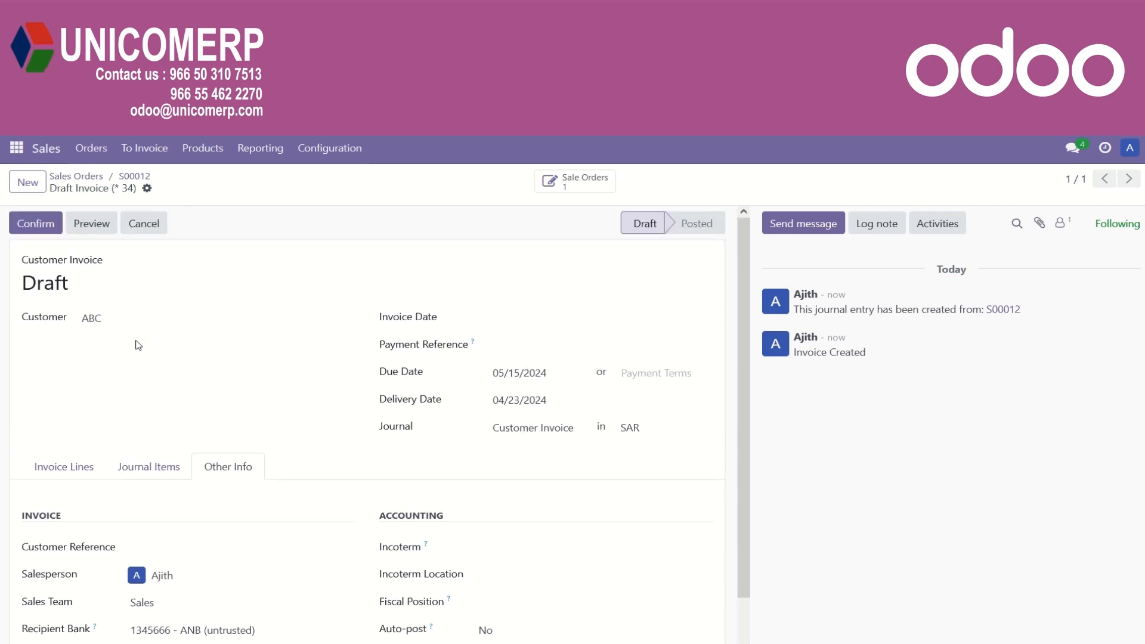
Confirm the Black forest pastry invoice, and send it by email with the PDF downloaded.
left_click(40, 229)
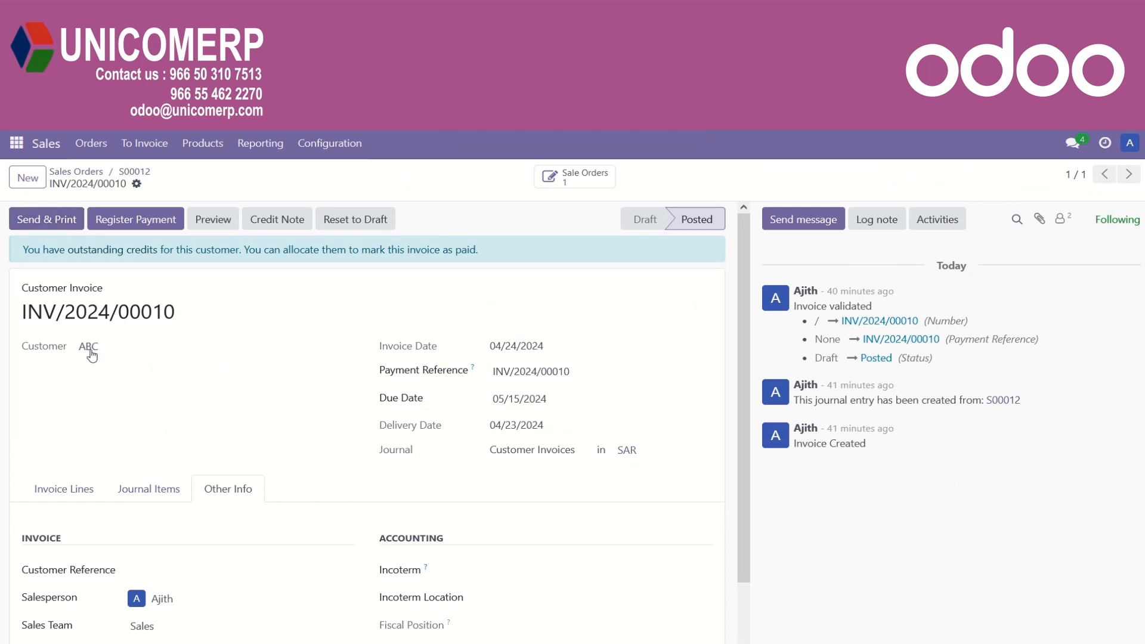
left_click(67, 221)
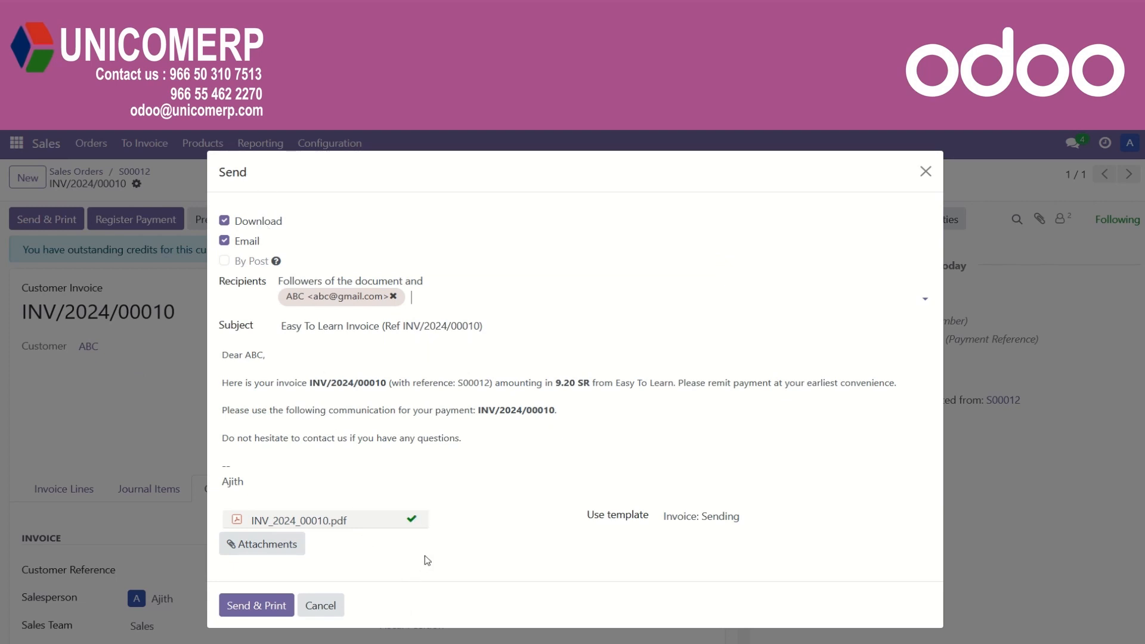
left_click(259, 606)
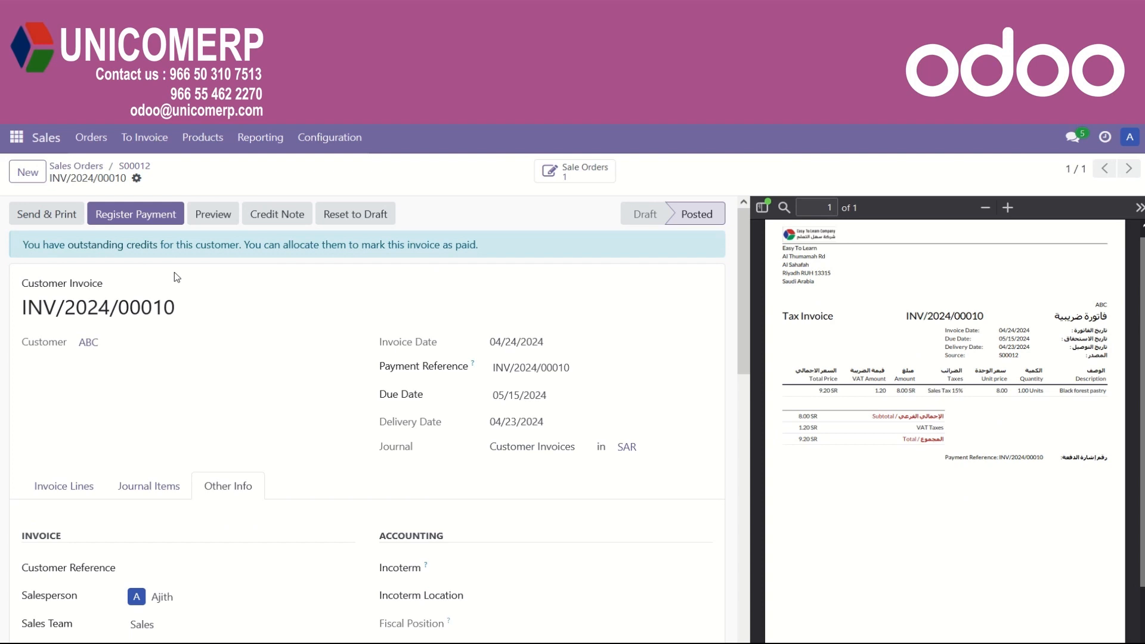
Register the invoice's payment through the Bank journal with the effective date 04/25/2024.
scroll(183, 315, "down", 2)
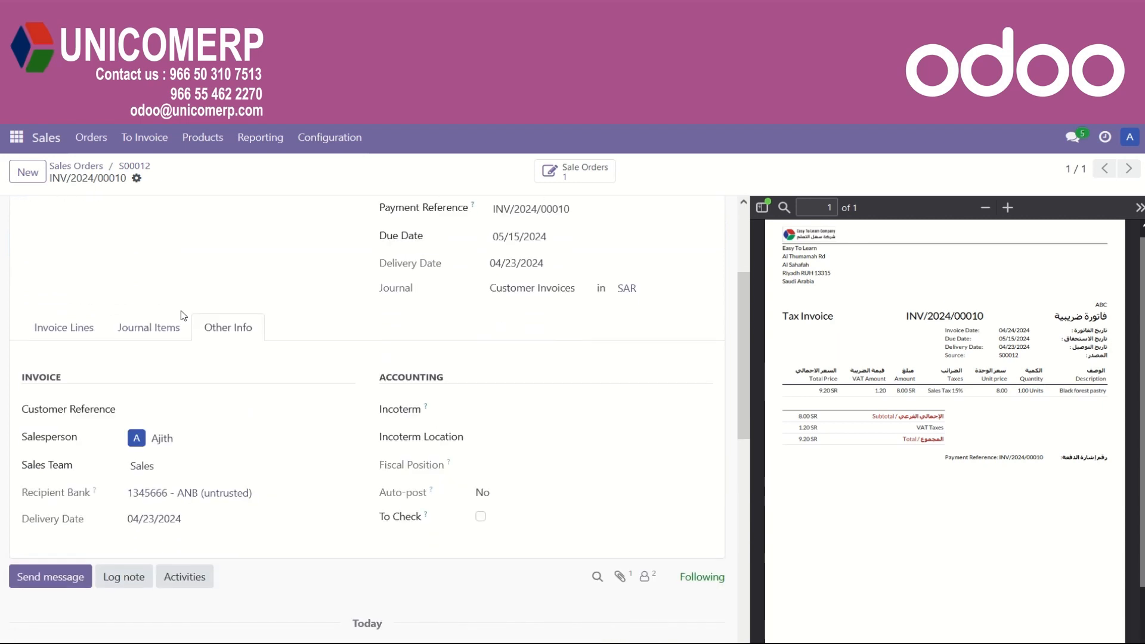
scroll(178, 299, "up", 3)
left_click(152, 222)
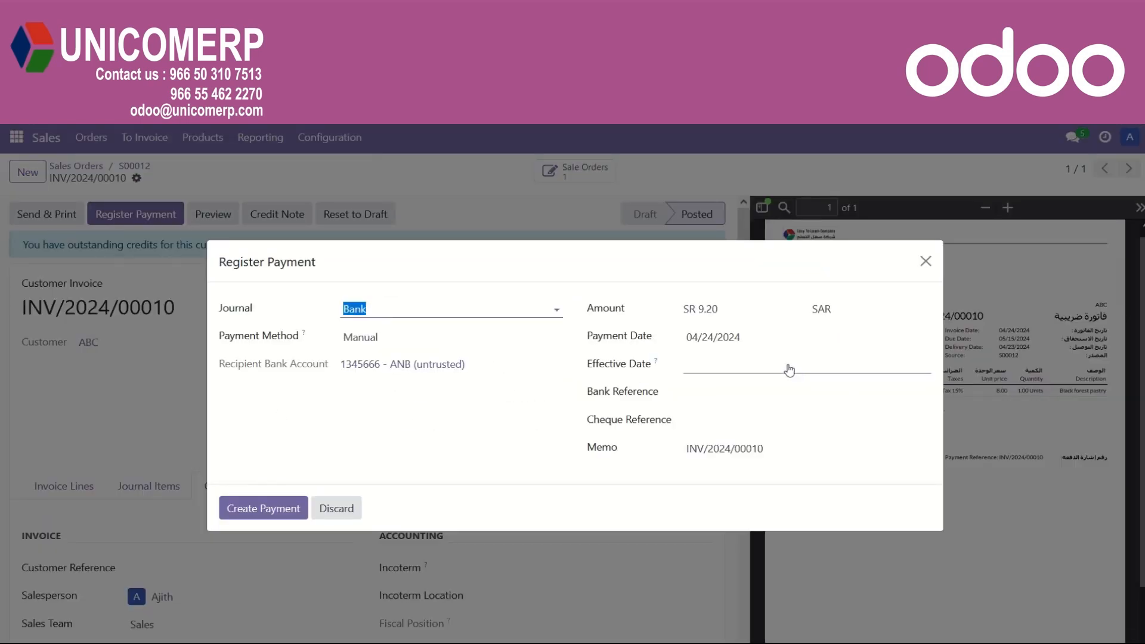
left_click(790, 369)
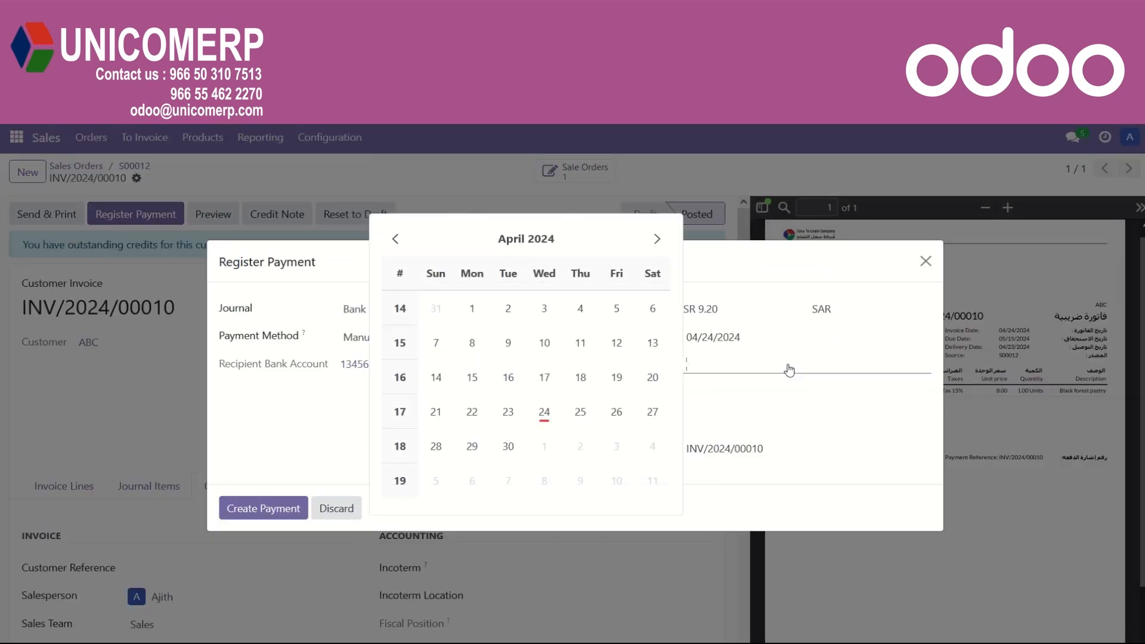
left_click(587, 413)
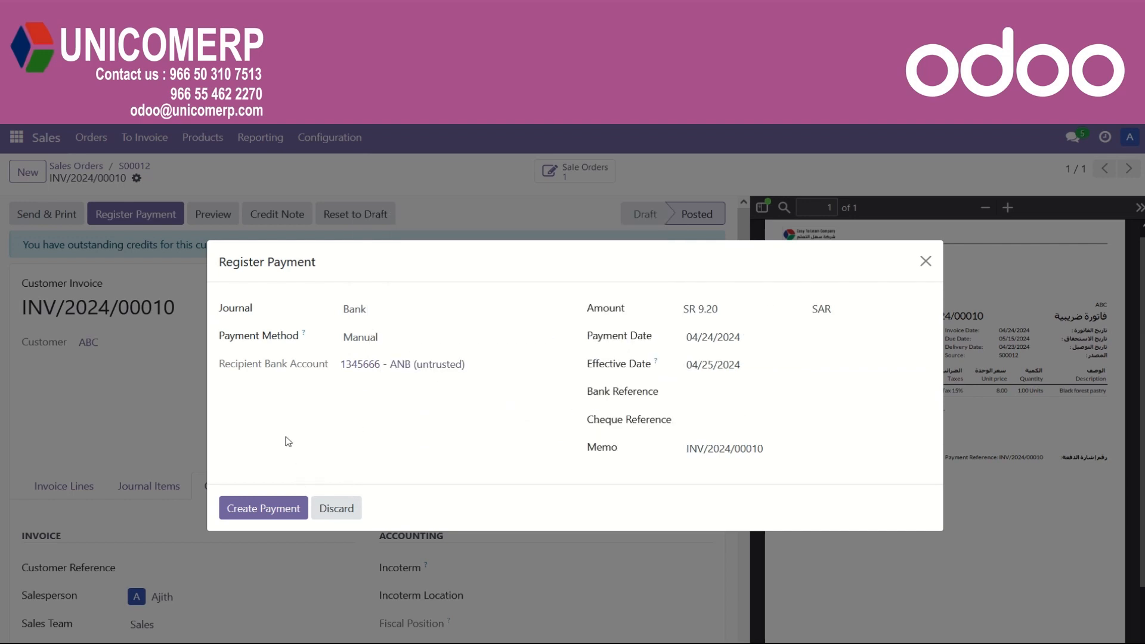
left_click(284, 507)
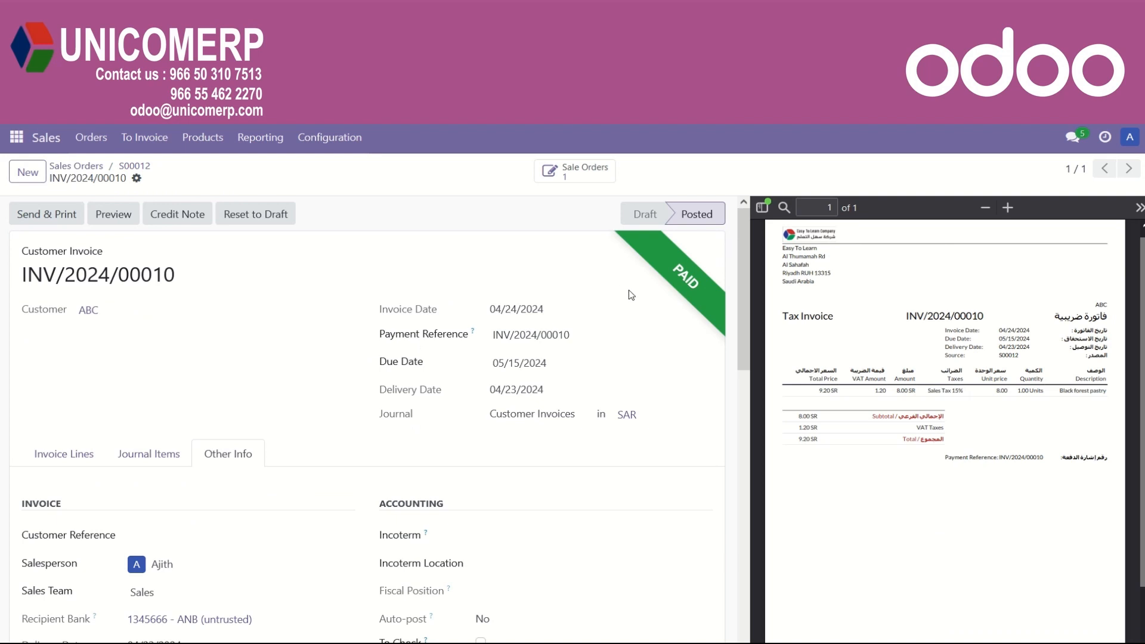
scroll(710, 376, "down", 2)
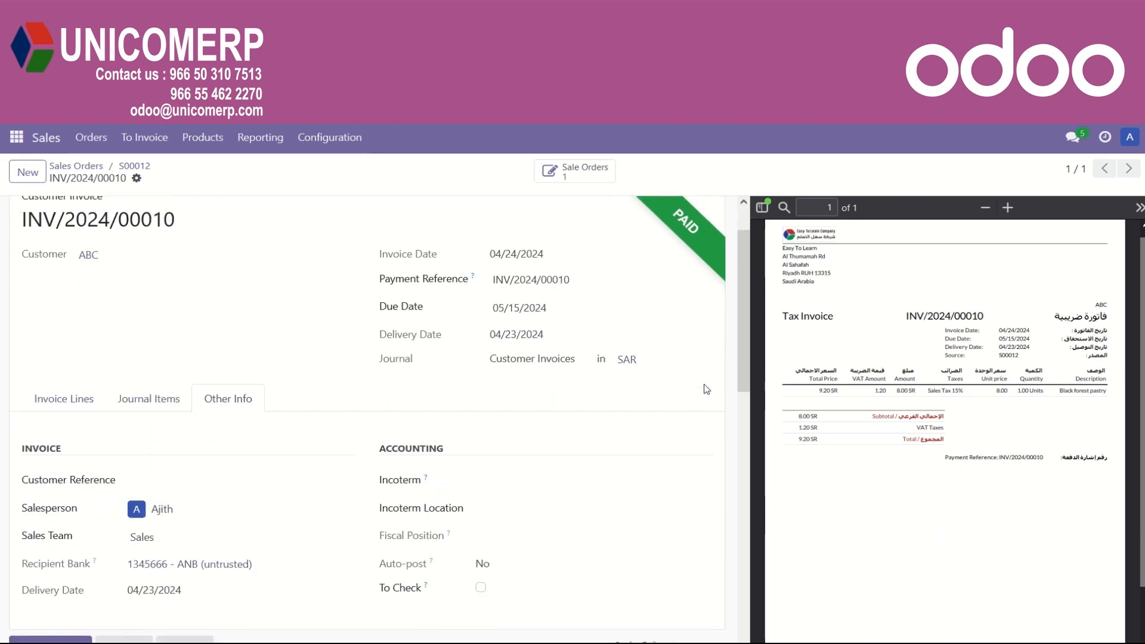
scroll(704, 388, "up", 2)
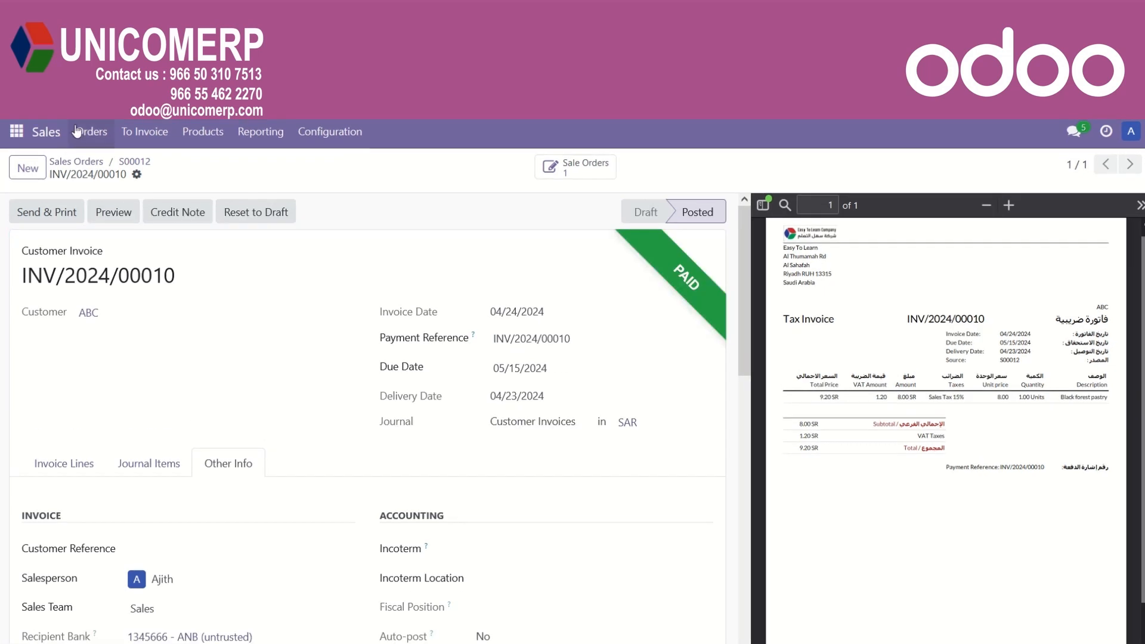
Open the Chocolate ice cream sales order from the orders to invoice.
left_click(131, 142)
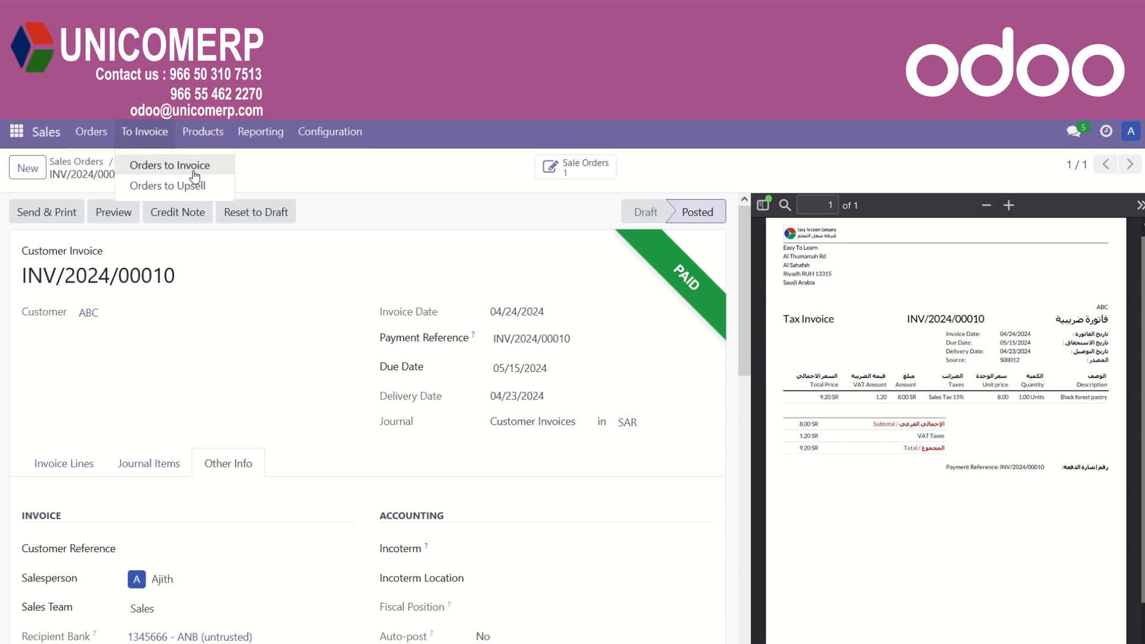
left_click(170, 166)
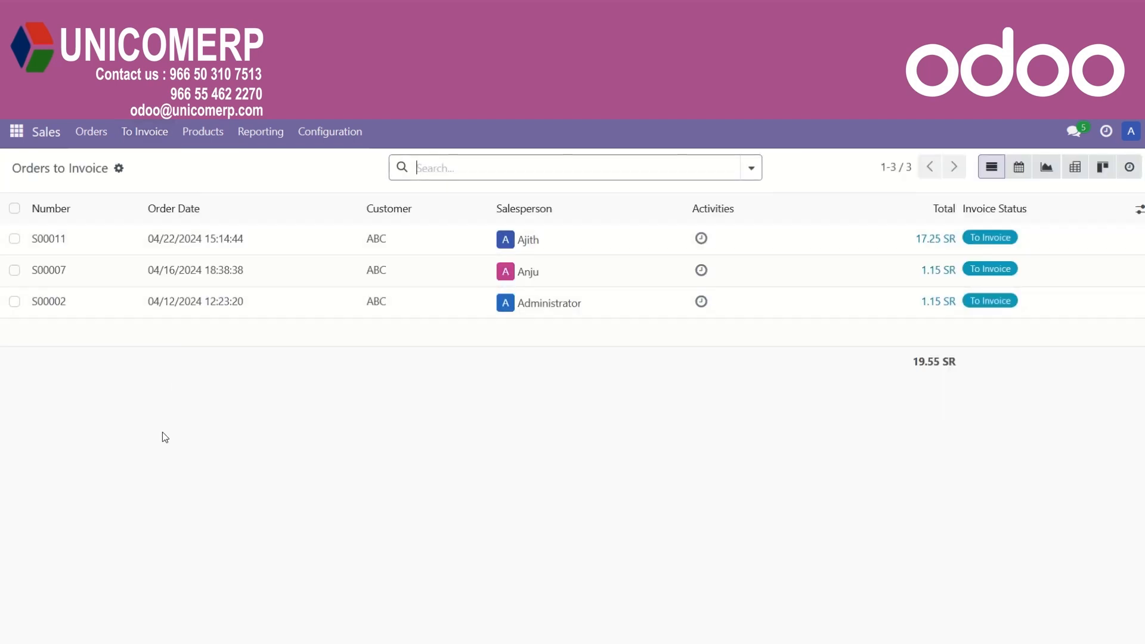
left_click(247, 245)
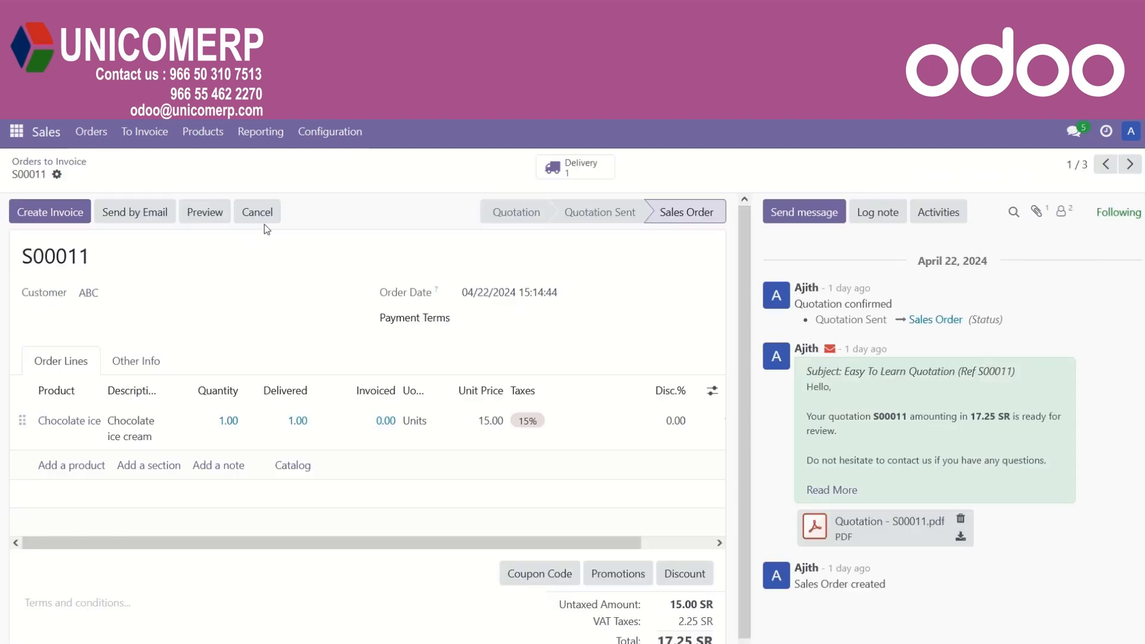
Create a fixed-amount down payment invoice of SR 5.00 for the Chocolate ice cream order and confirm it.
left_click(68, 211)
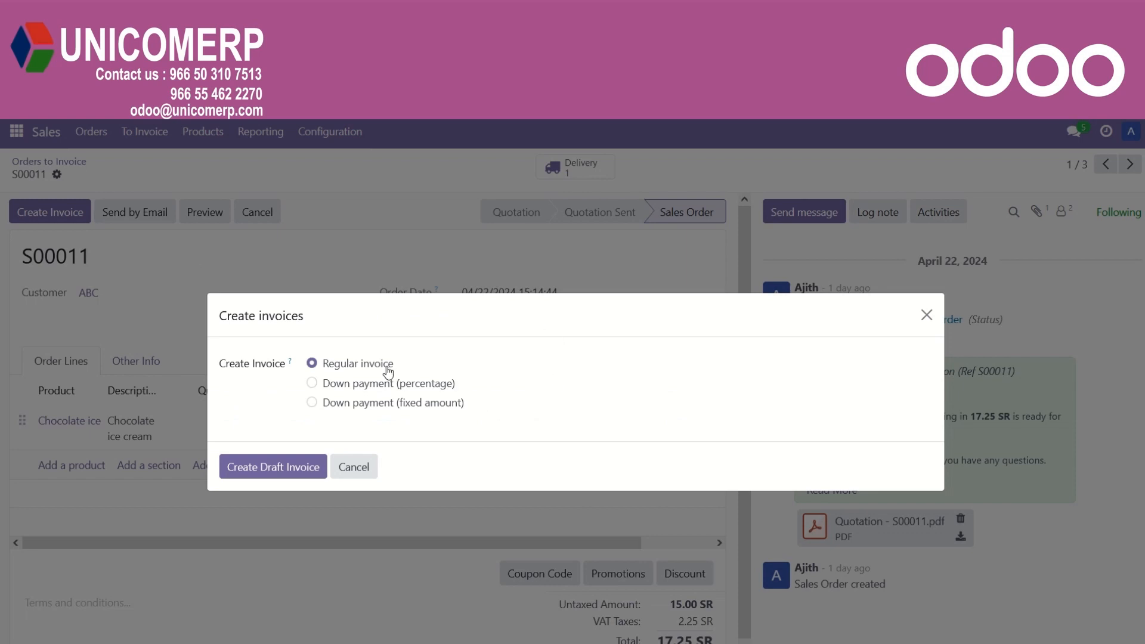
left_click(390, 387)
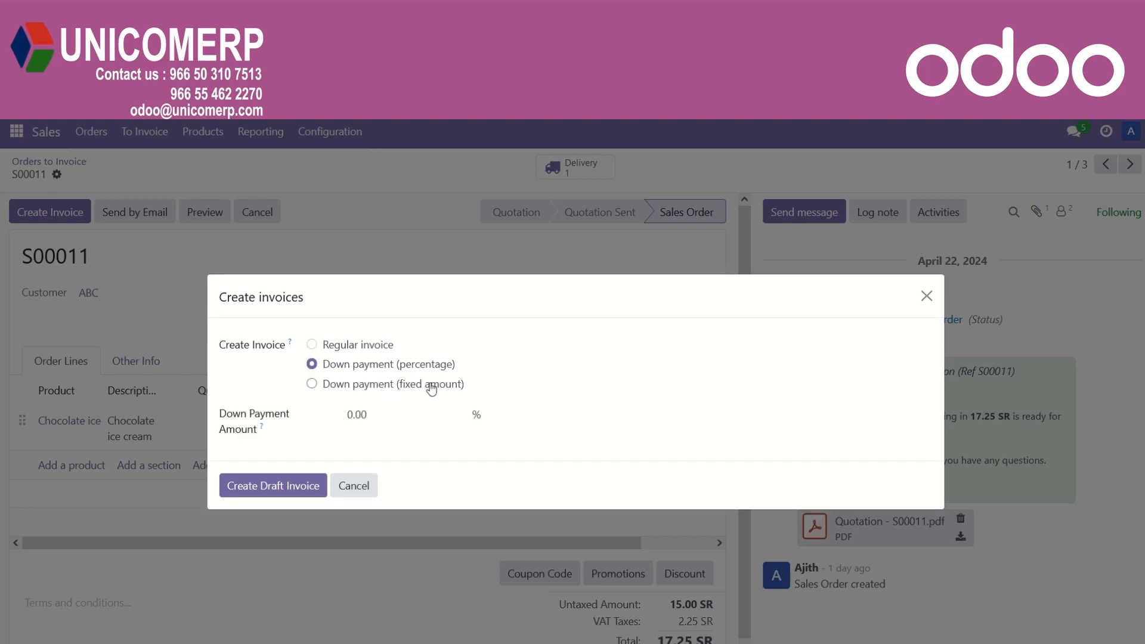
left_click(431, 387)
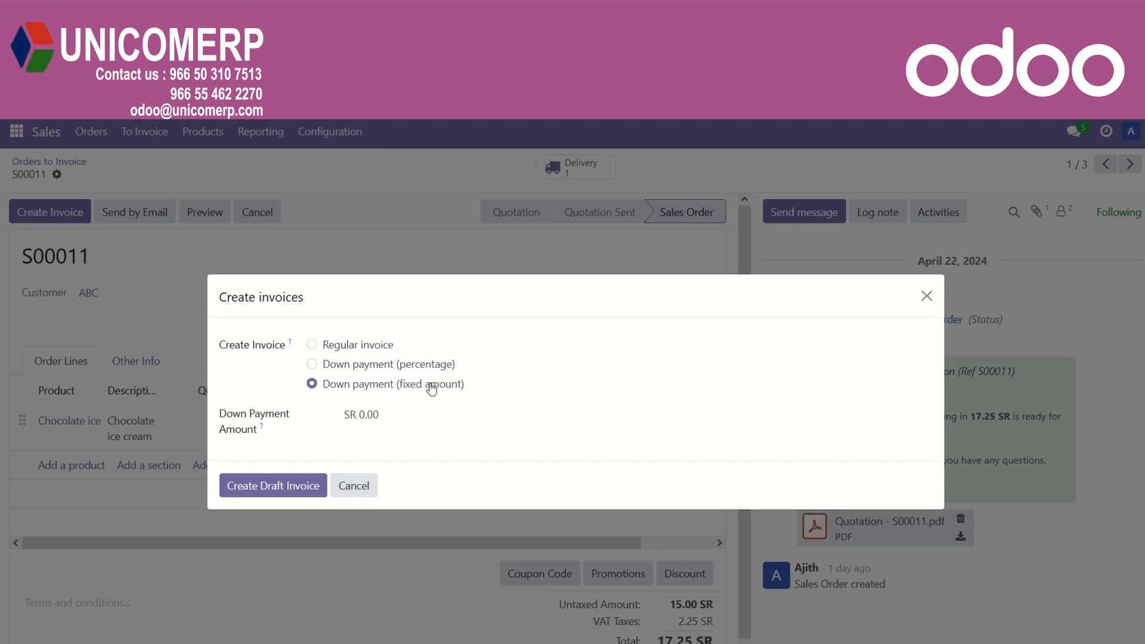
left_click(399, 417)
type("5")
left_click(455, 459)
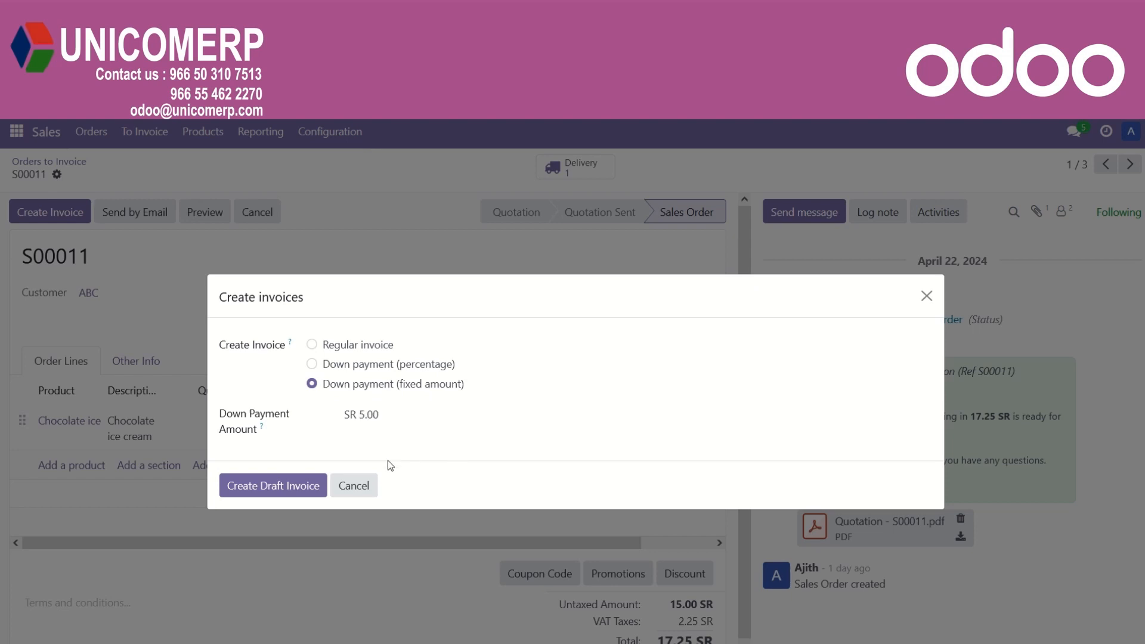
left_click(310, 488)
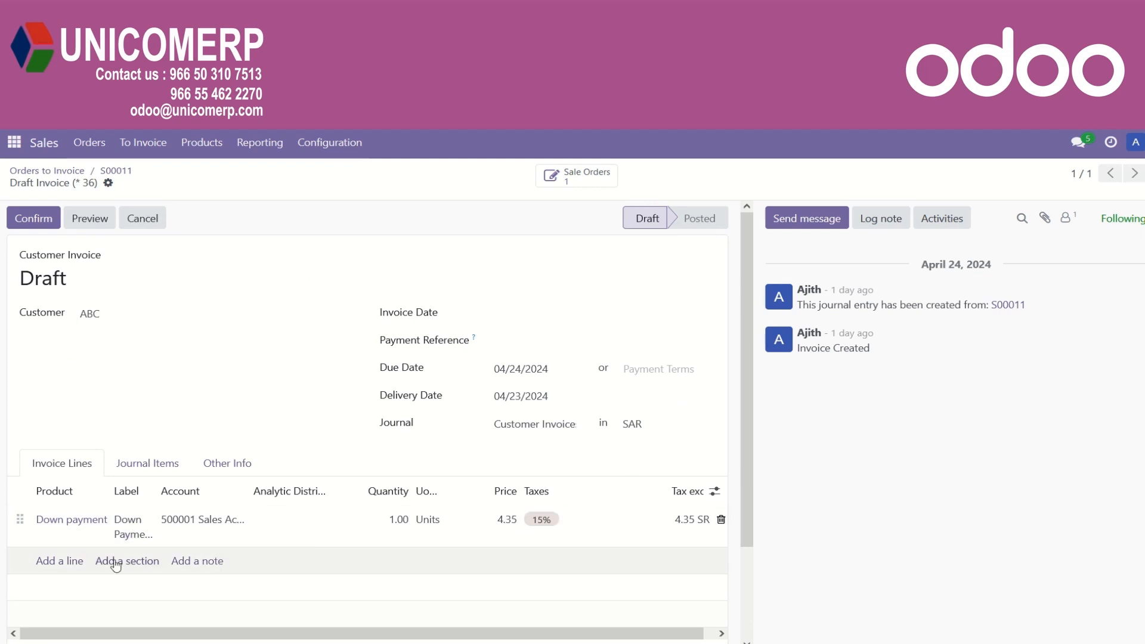
left_click(33, 219)
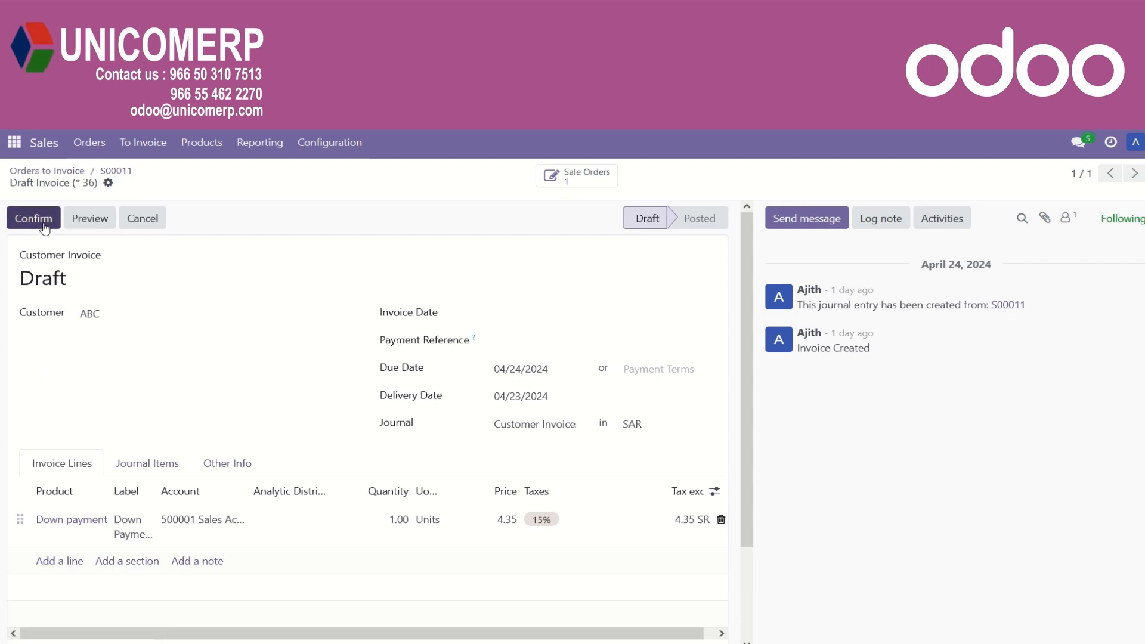